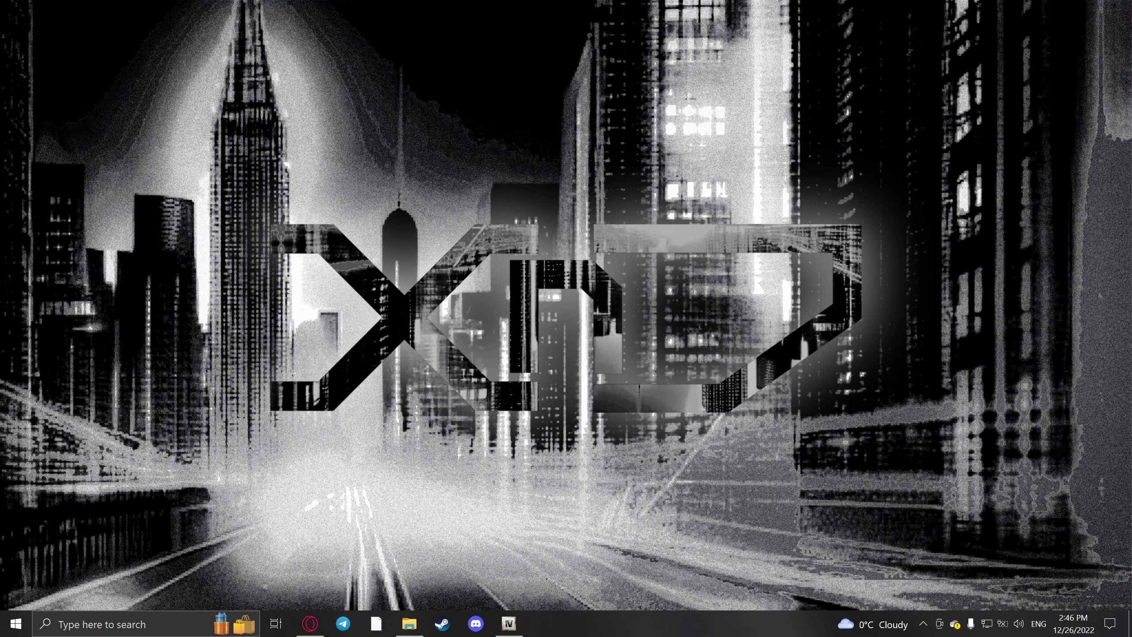
Switch to OpenIV and install the ASI Loader and OpenIV.ASI plugins for GTA V, creating the "mods" folder
left_click(508, 624)
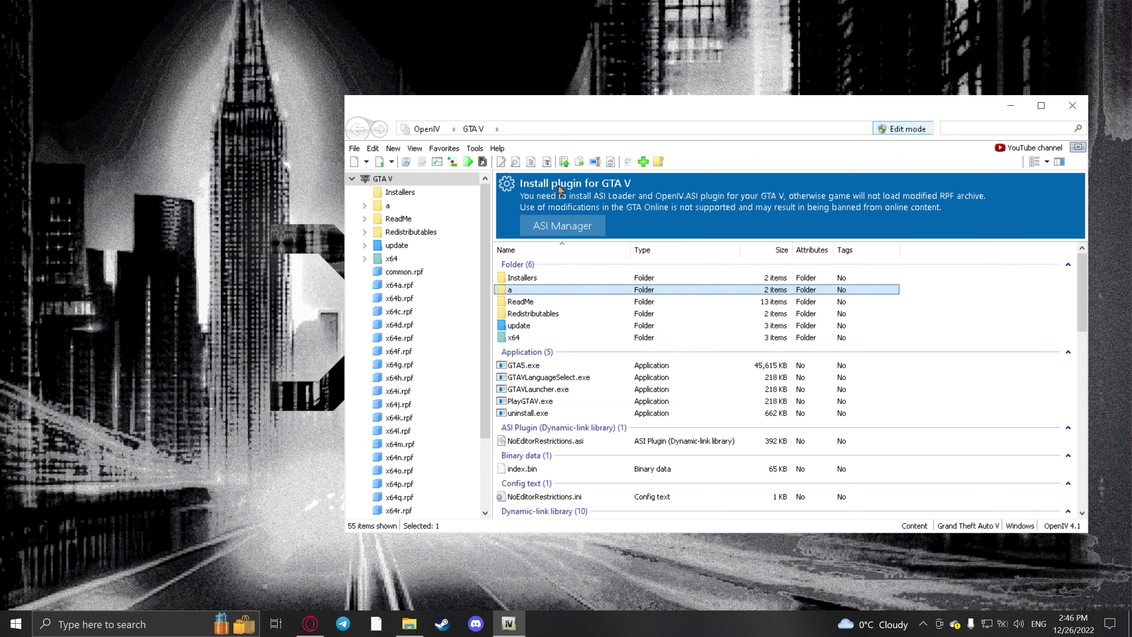
left_click(438, 161)
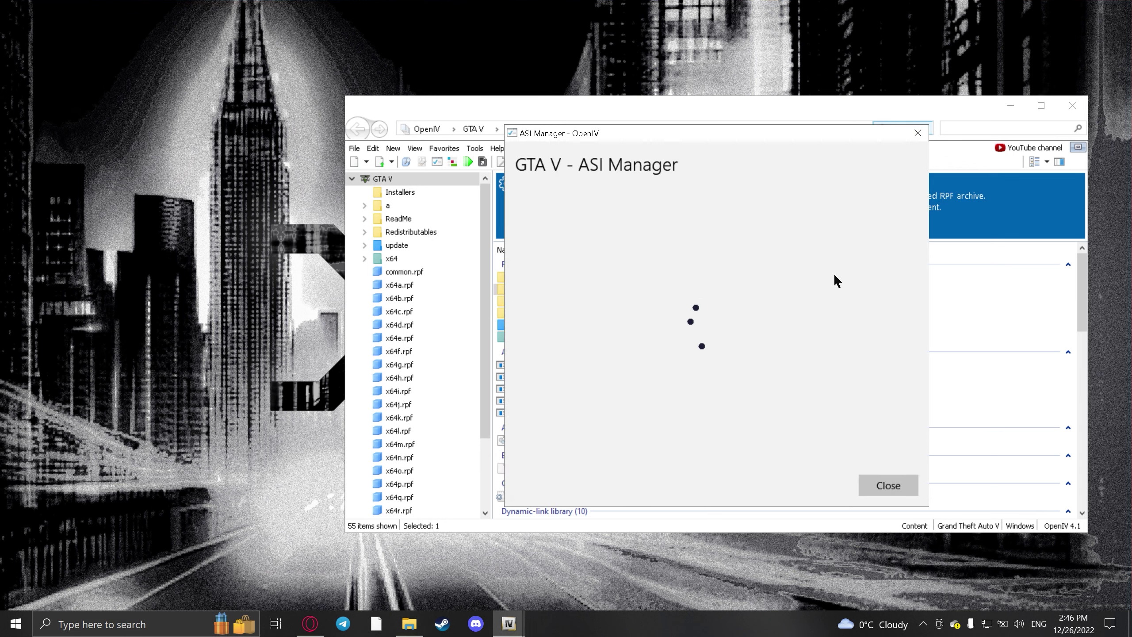
left_click(902, 283)
left_click(867, 351)
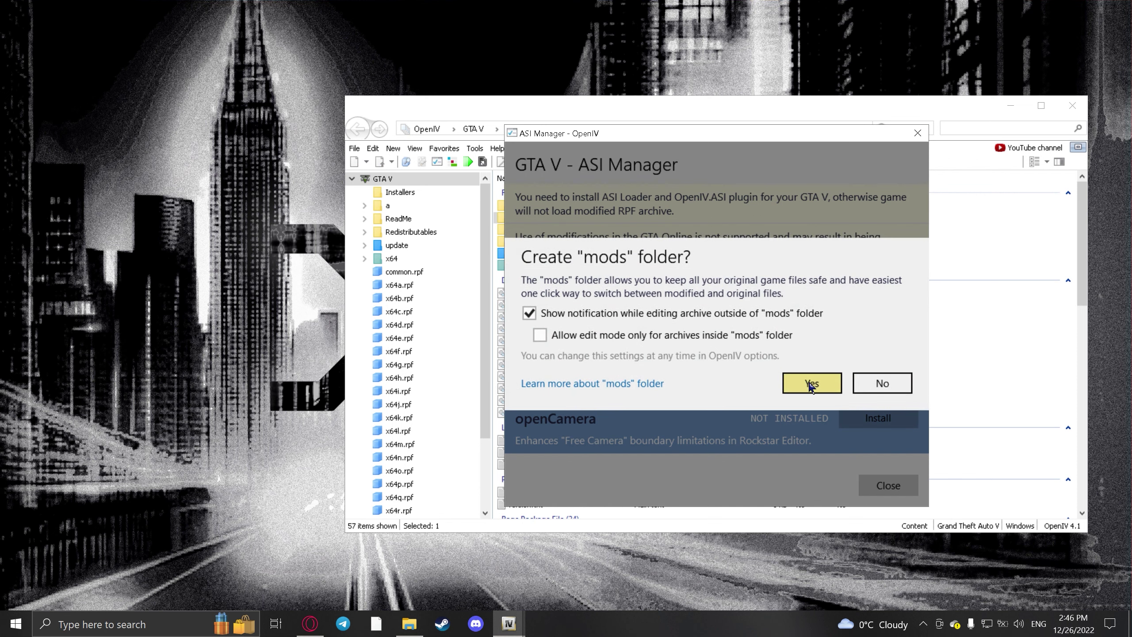
left_click(818, 379)
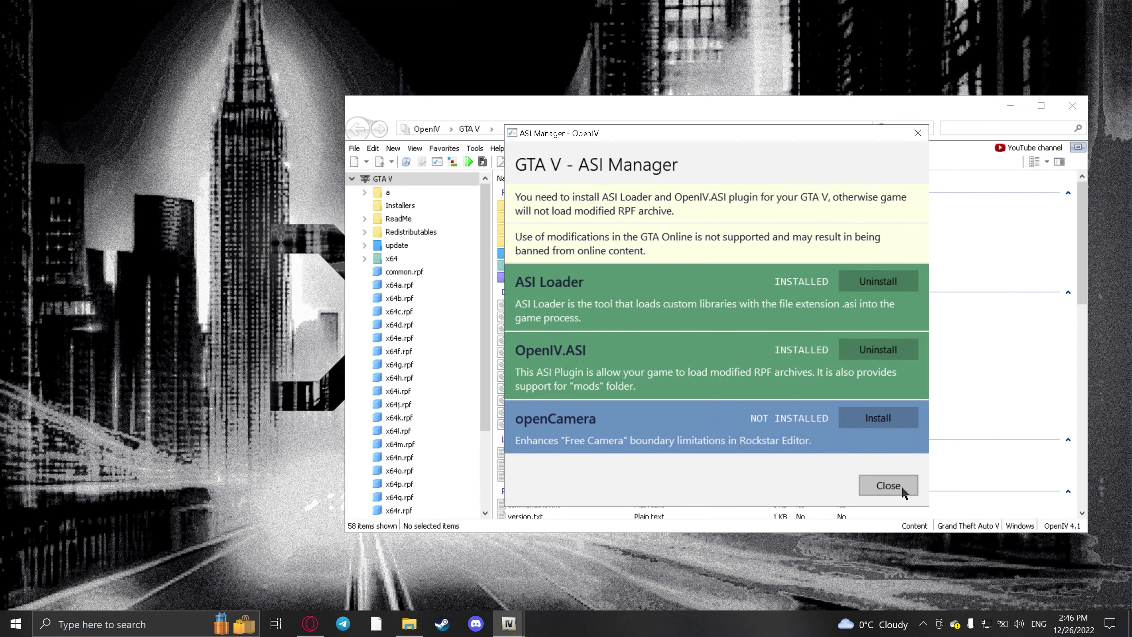
left_click(888, 485)
Turn on edit mode and open GTA V's update folder
left_click(907, 130)
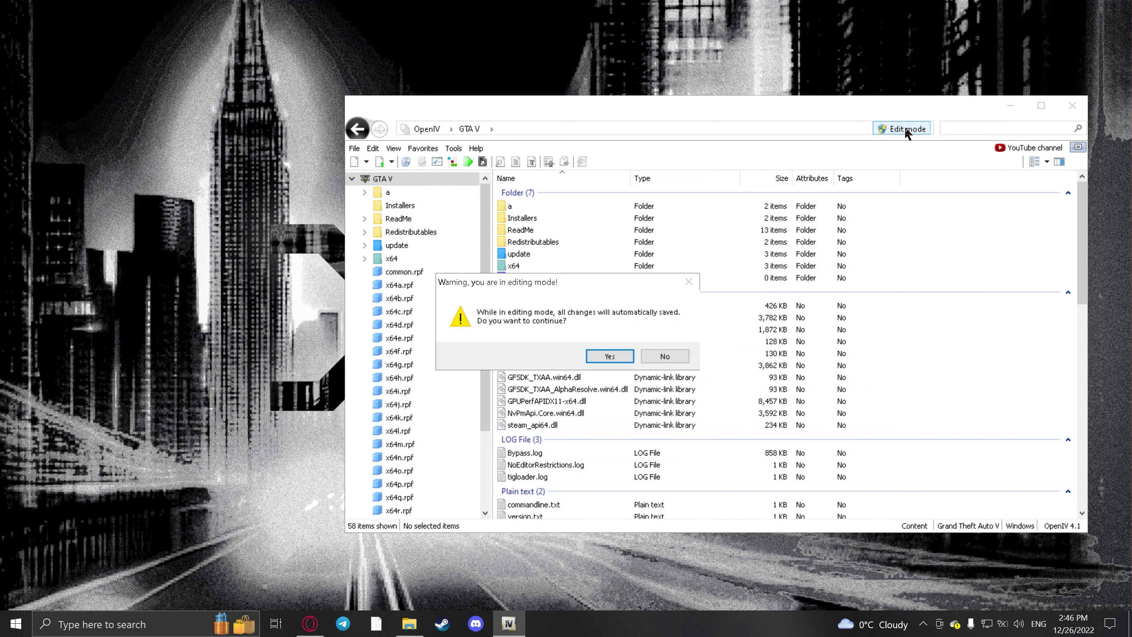
left_click(625, 360)
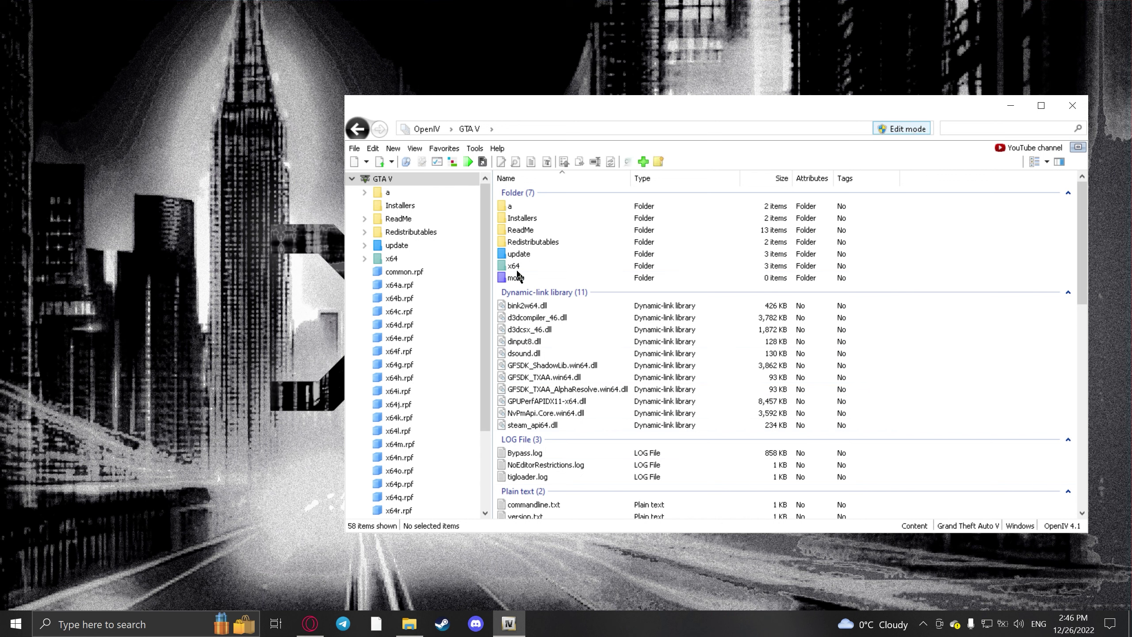
left_click(518, 255)
double_click(518, 255)
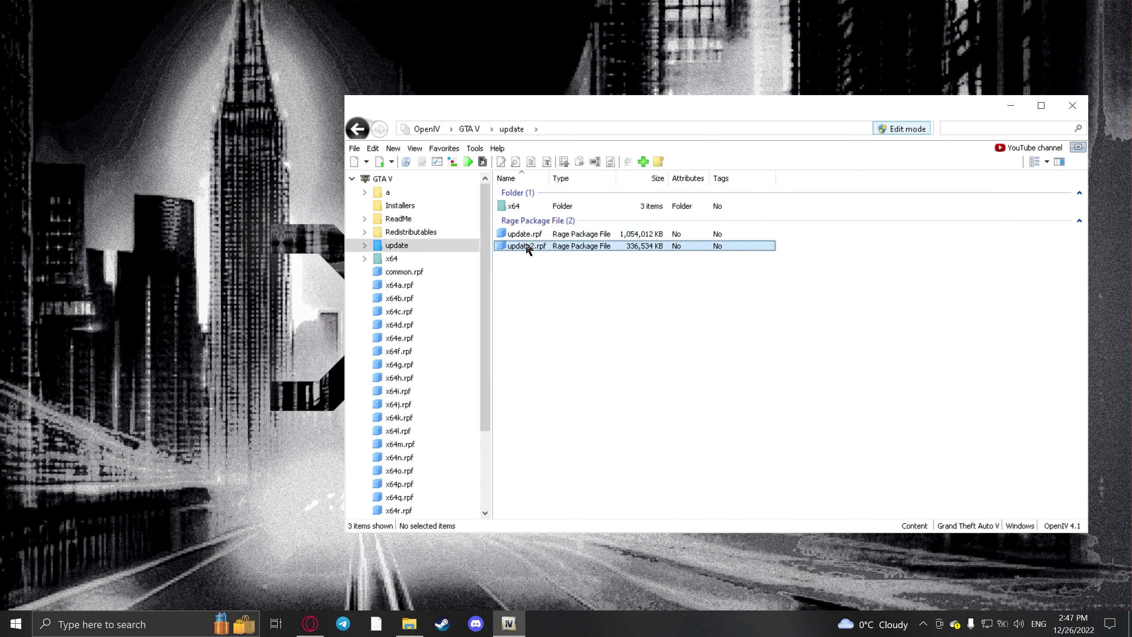
Open american_rel.rpf in update2.rpf under x64/data/lang and copy the archive to the "mods" folder
double_click(518, 247)
double_click(521, 275)
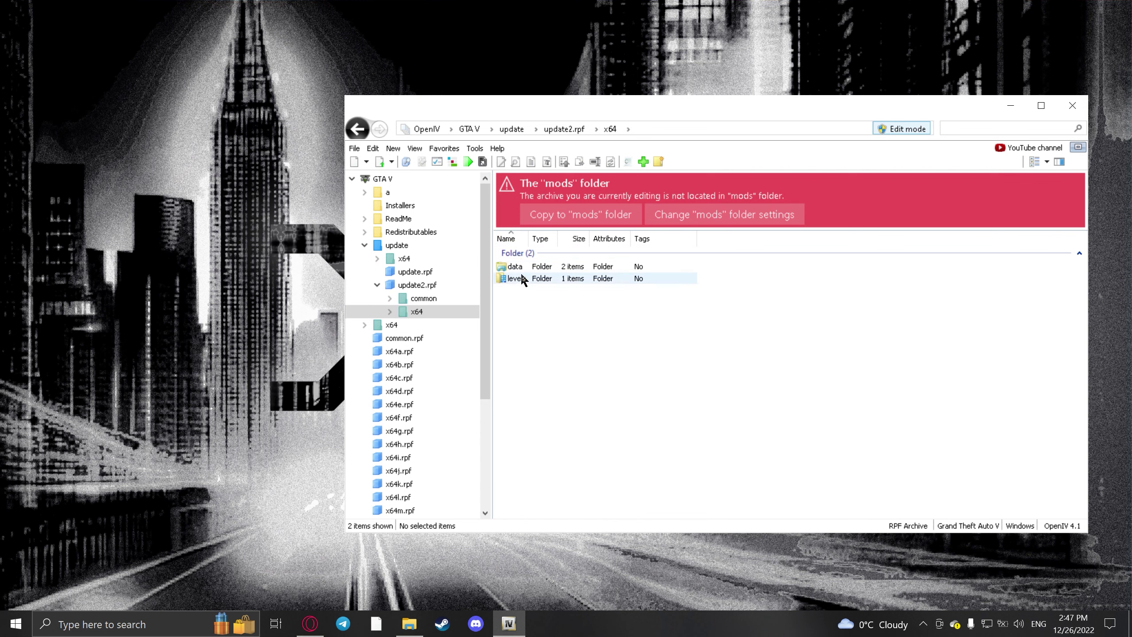
double_click(520, 268)
double_click(521, 267)
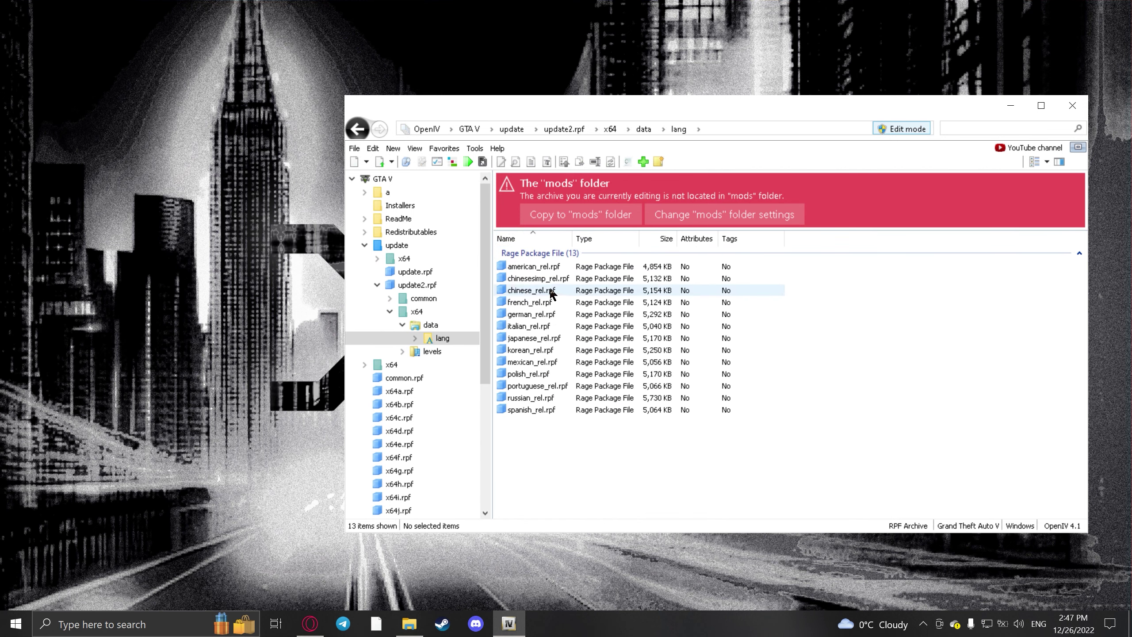
double_click(540, 266)
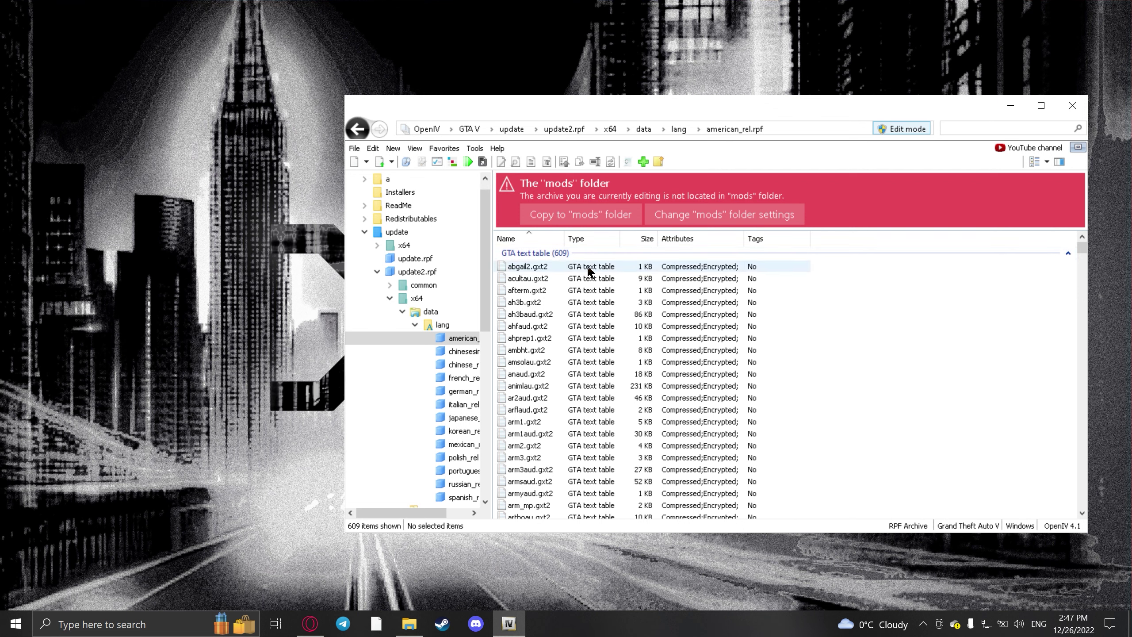
left_click(574, 219)
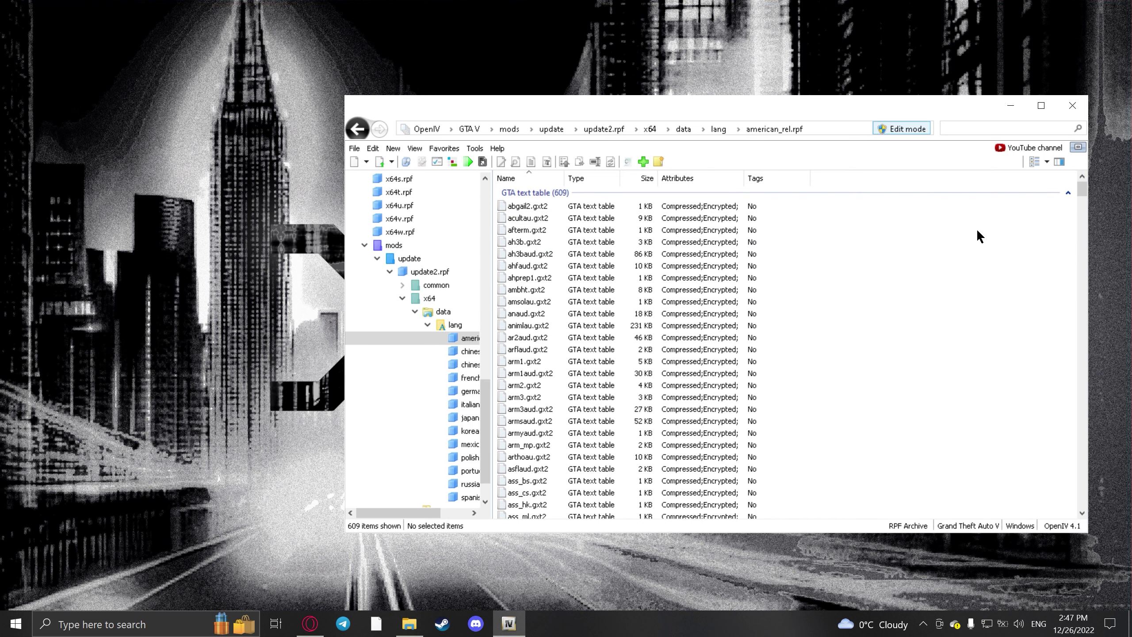
Find global.gxt2 in american_rel.rpf and export it as an openFormat text file to the Desktop
left_click(998, 128)
type("global")
right_click(522, 206)
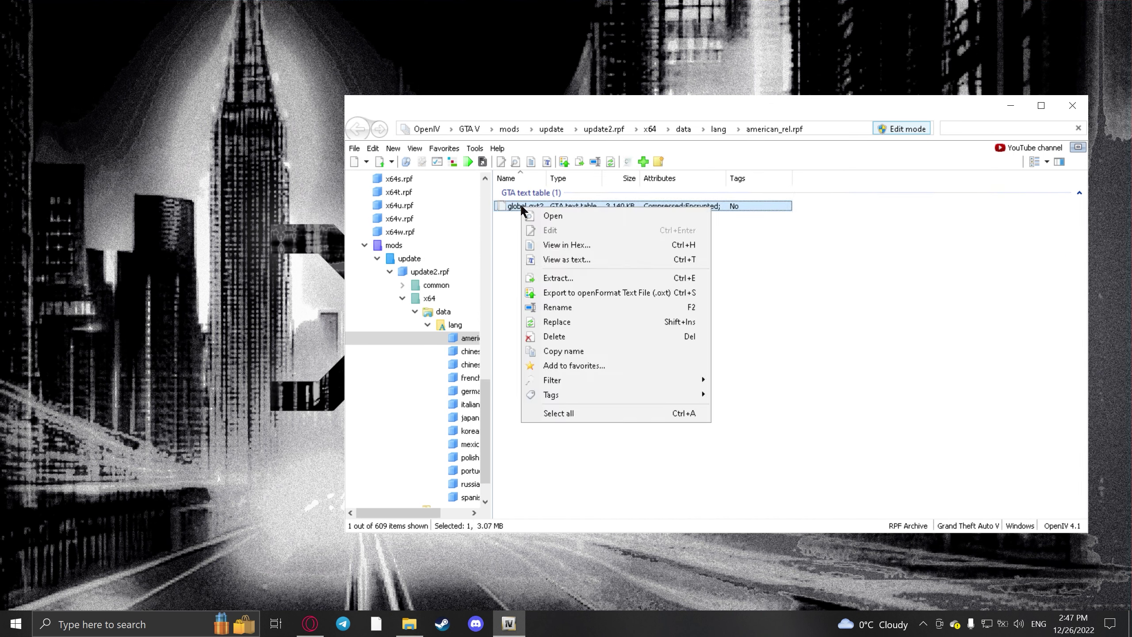
left_click(579, 295)
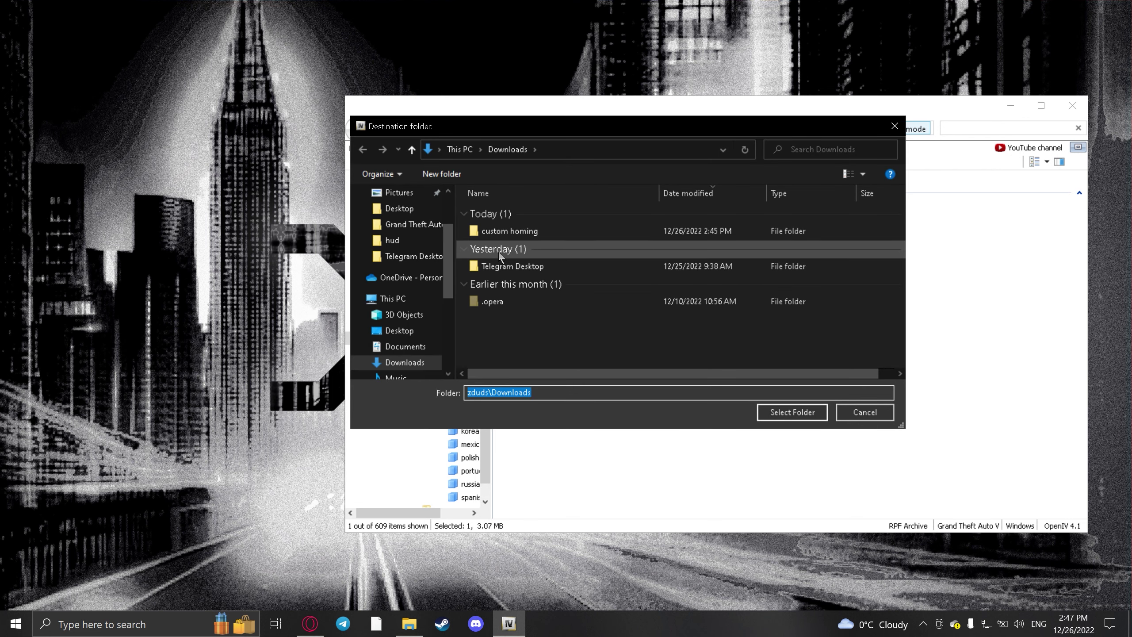
scroll(428, 263, "up", 3)
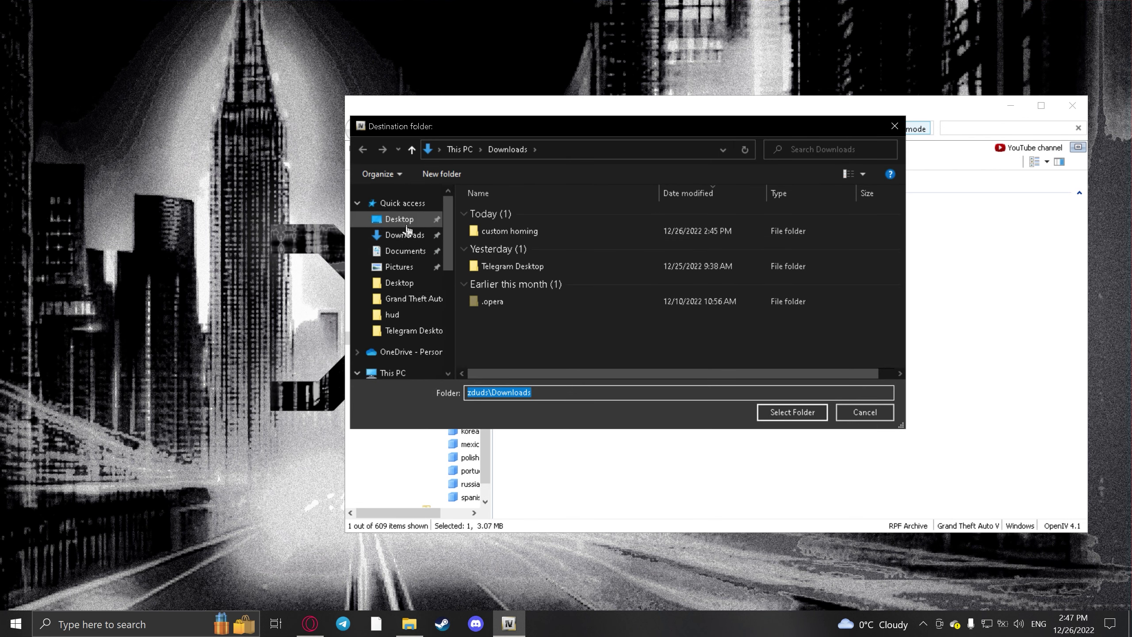
left_click(399, 219)
left_click(785, 411)
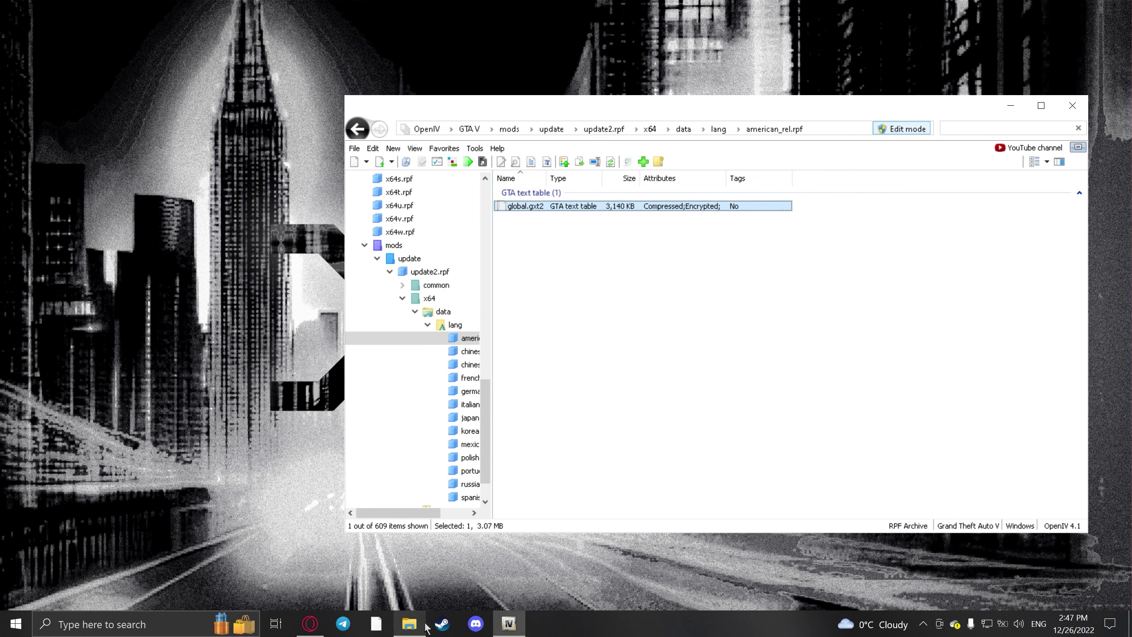
Open the exported global.oxt from the Desktop folder in Notepad++
left_click(416, 624)
left_click(49, 92)
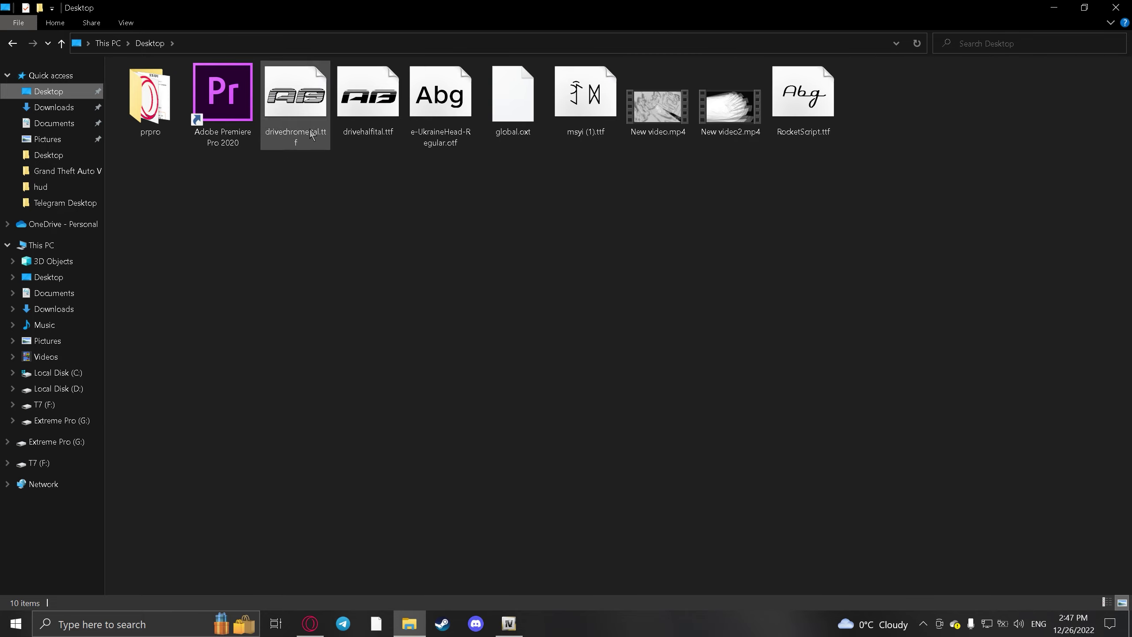
left_click(518, 96)
right_click(518, 96)
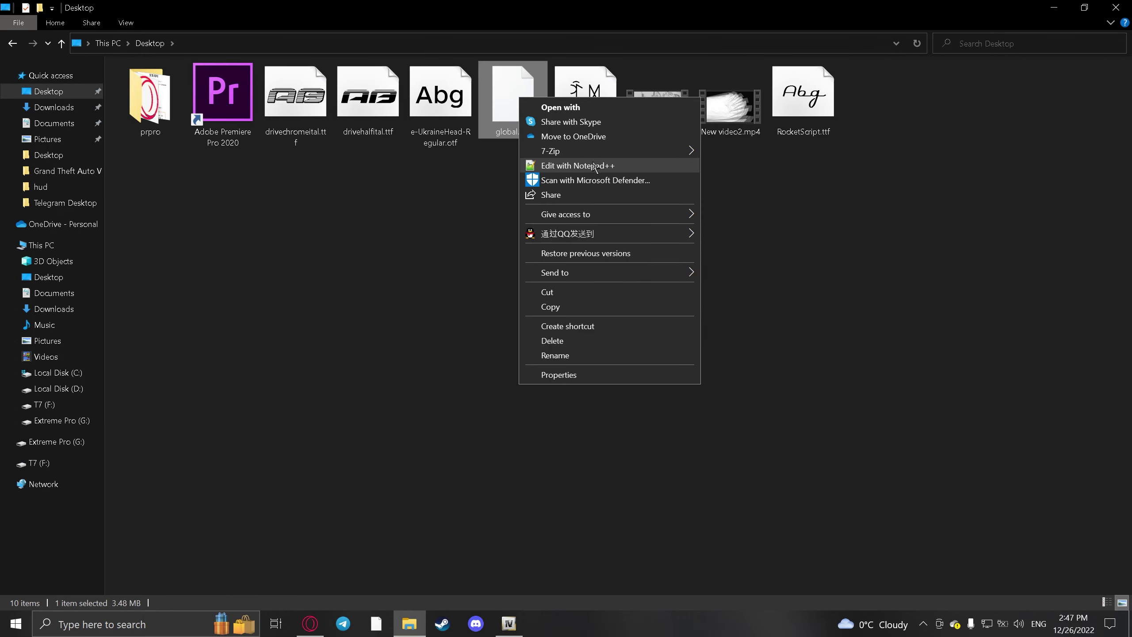
left_click(593, 165)
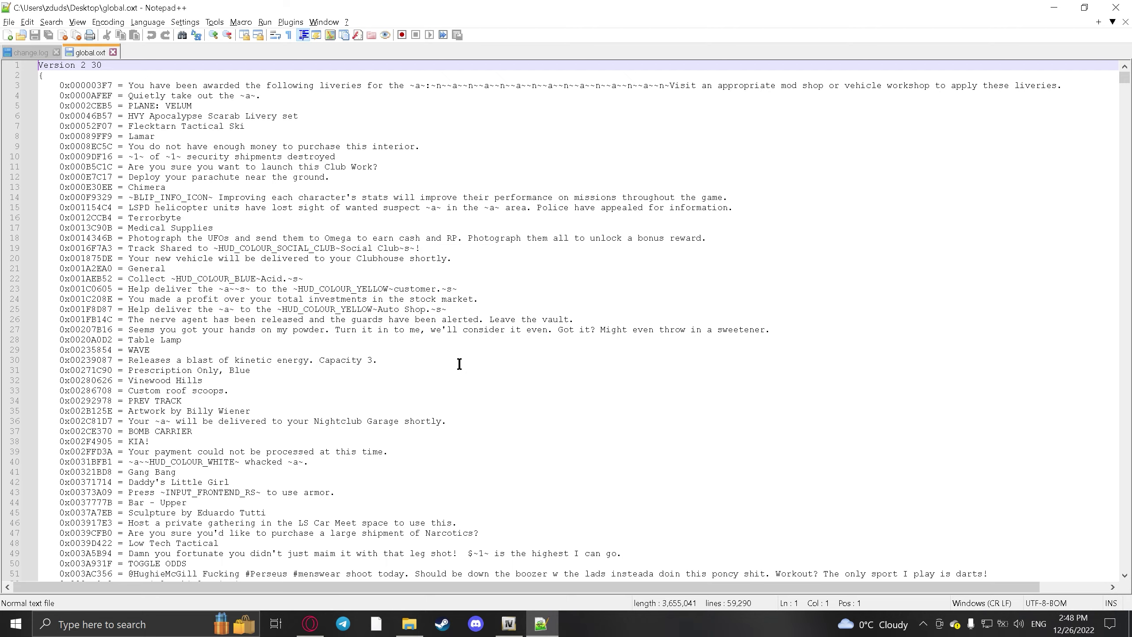
Set up a replacement of "WASTED" with "SKILL ISSUE", with case matching and backward direction enabled
scroll(668, 252, "down", 9)
scroll(619, 263, "up", 9)
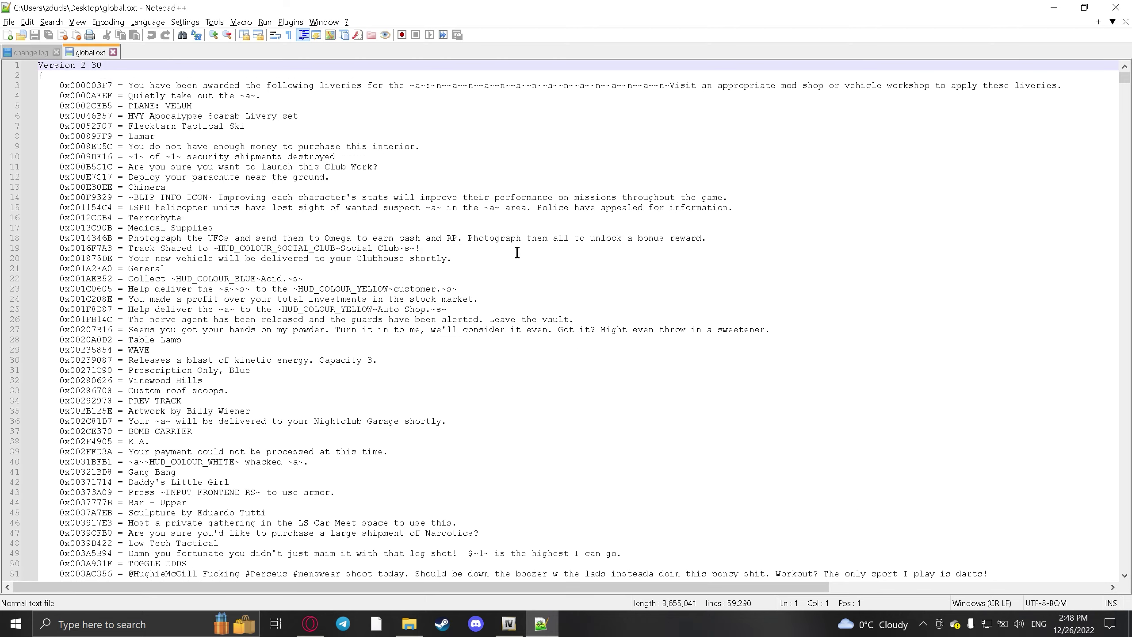
key("ctrl+f")
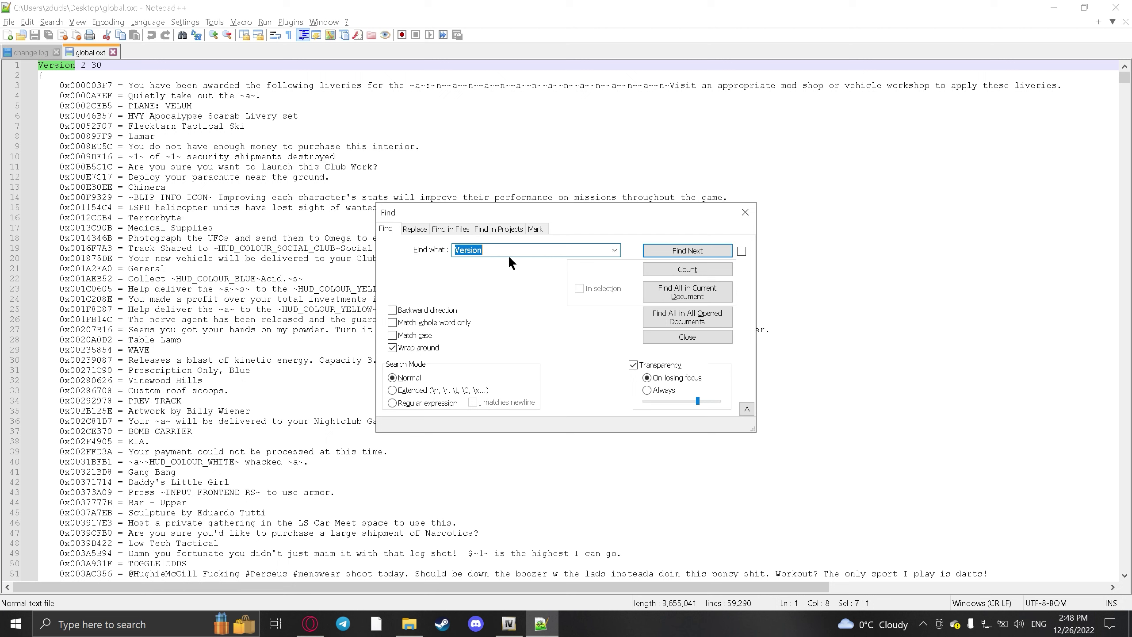
left_click(414, 228)
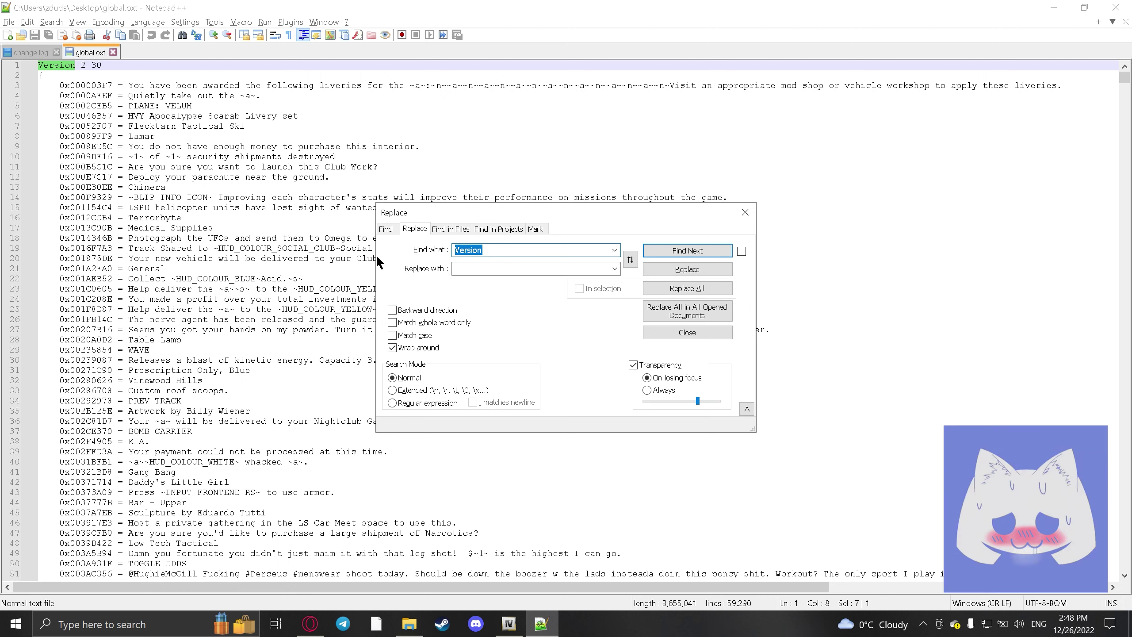
type("WASTED")
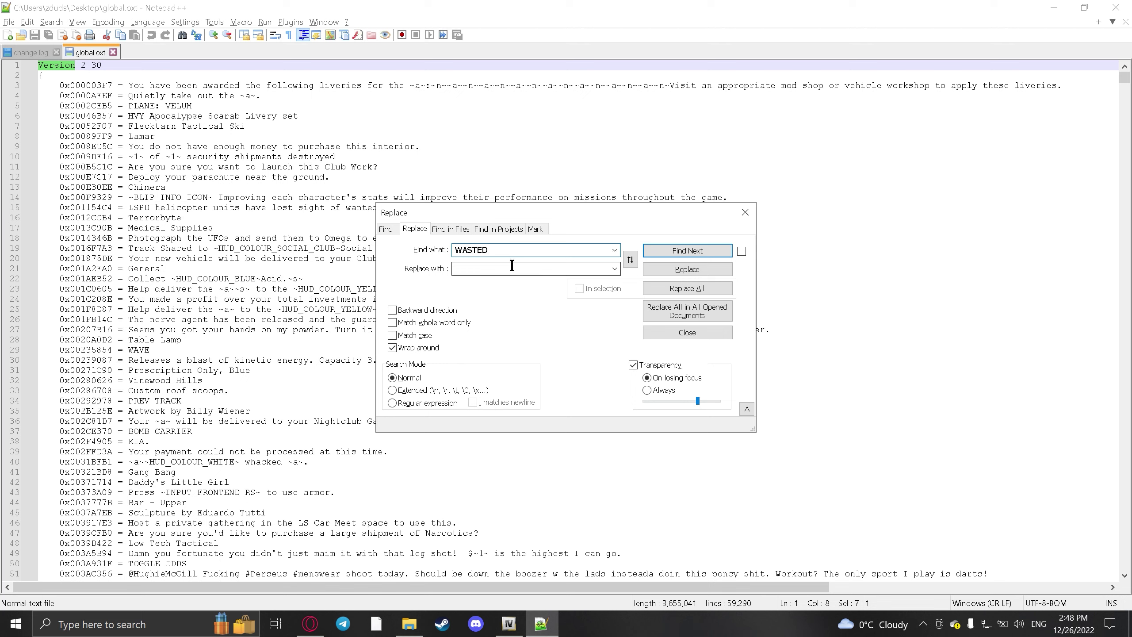
left_click(506, 272)
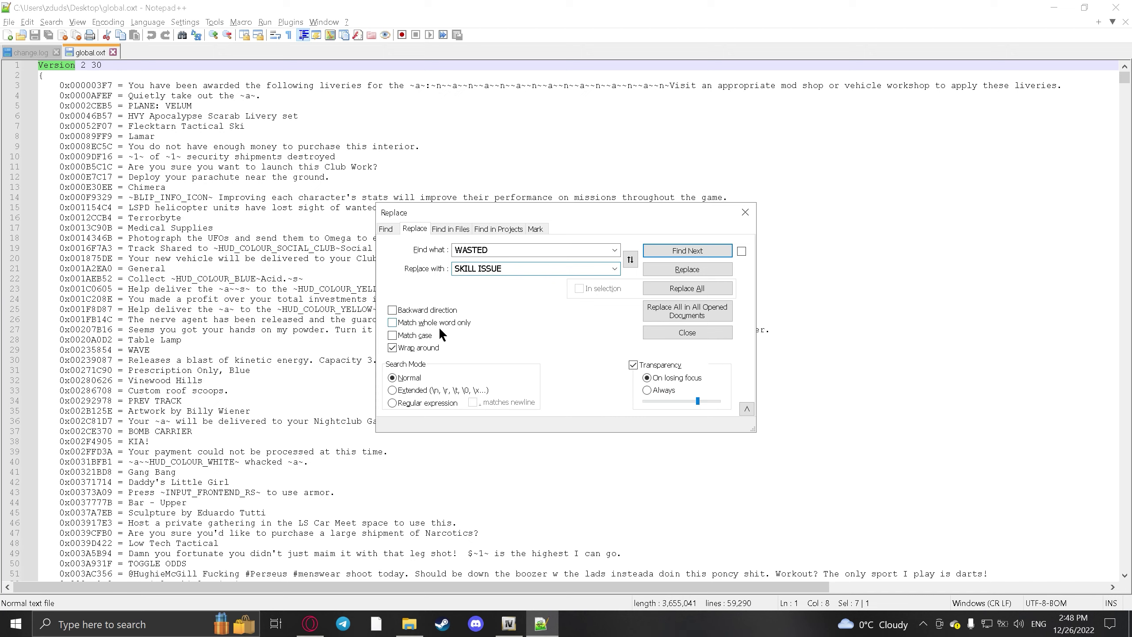
left_click(395, 337)
double_click(493, 248)
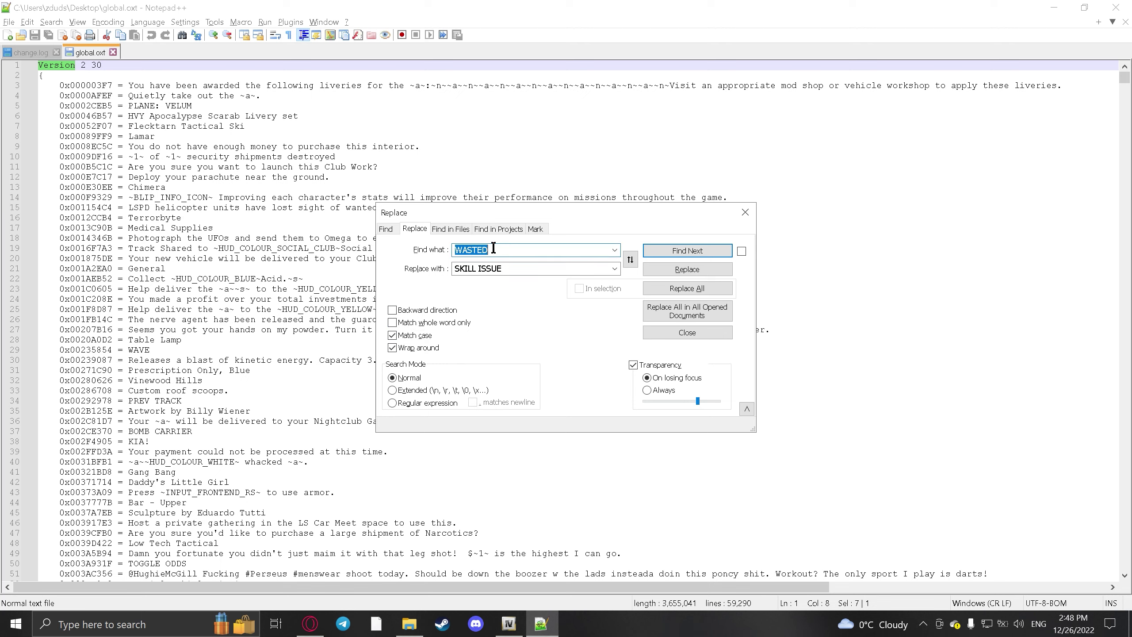
mouse_move(514, 250)
left_mouse_down()
mouse_move(444, 249)
mouse_move(515, 248)
left_mouse_up()
left_click(511, 310)
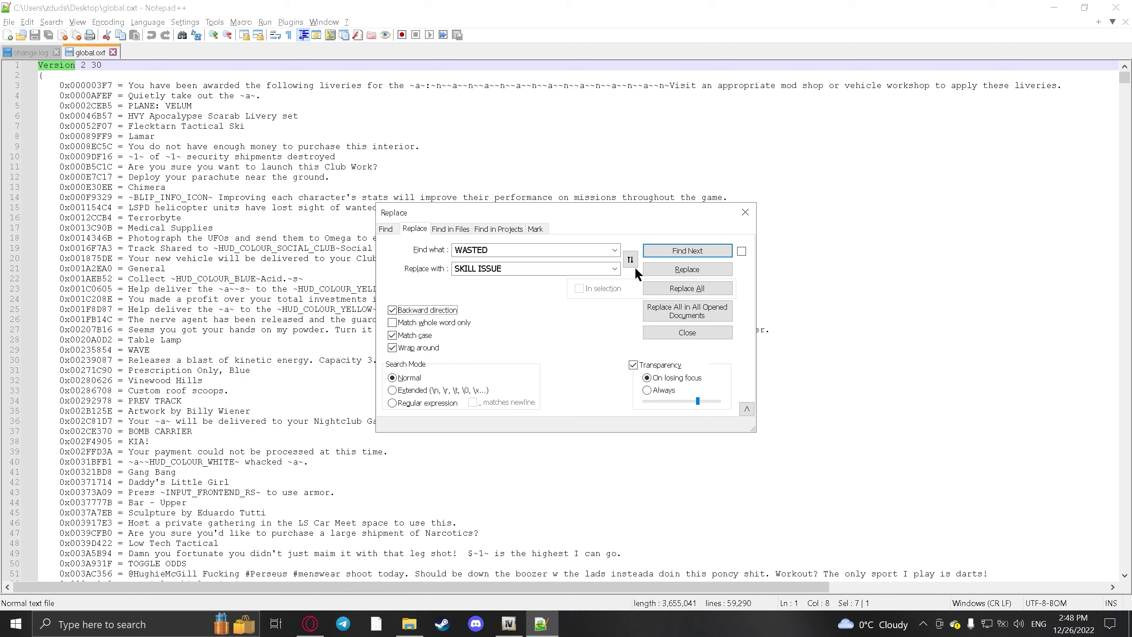
Find an occurrence of "WASTED" and replace every occurrence in the file with "SKILL ISSUE"
left_click(656, 248)
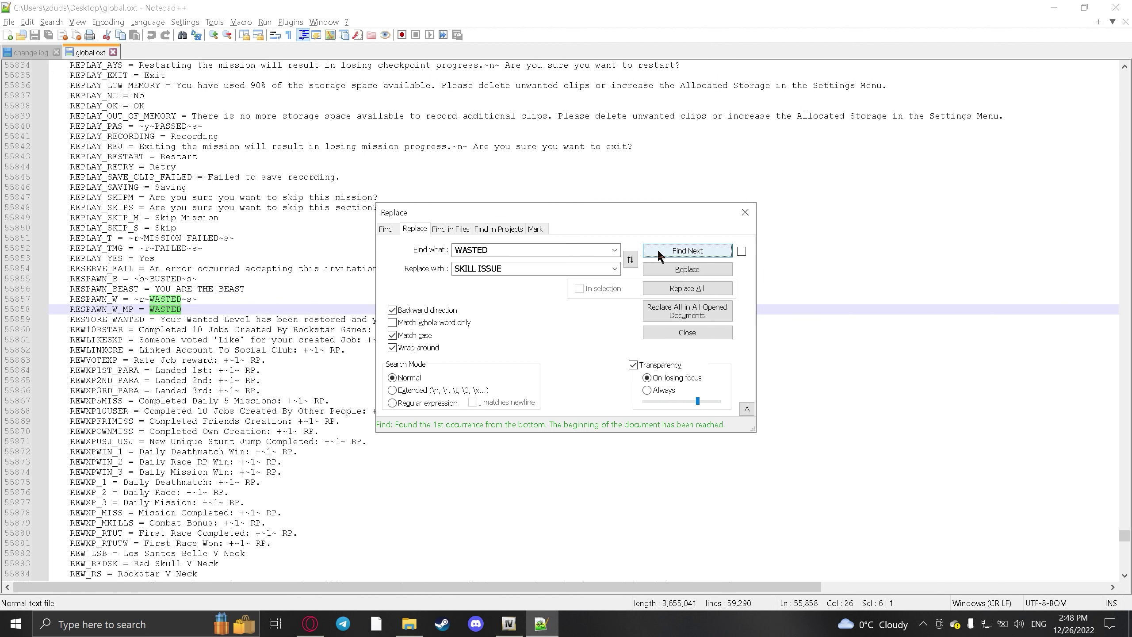
left_click(668, 287)
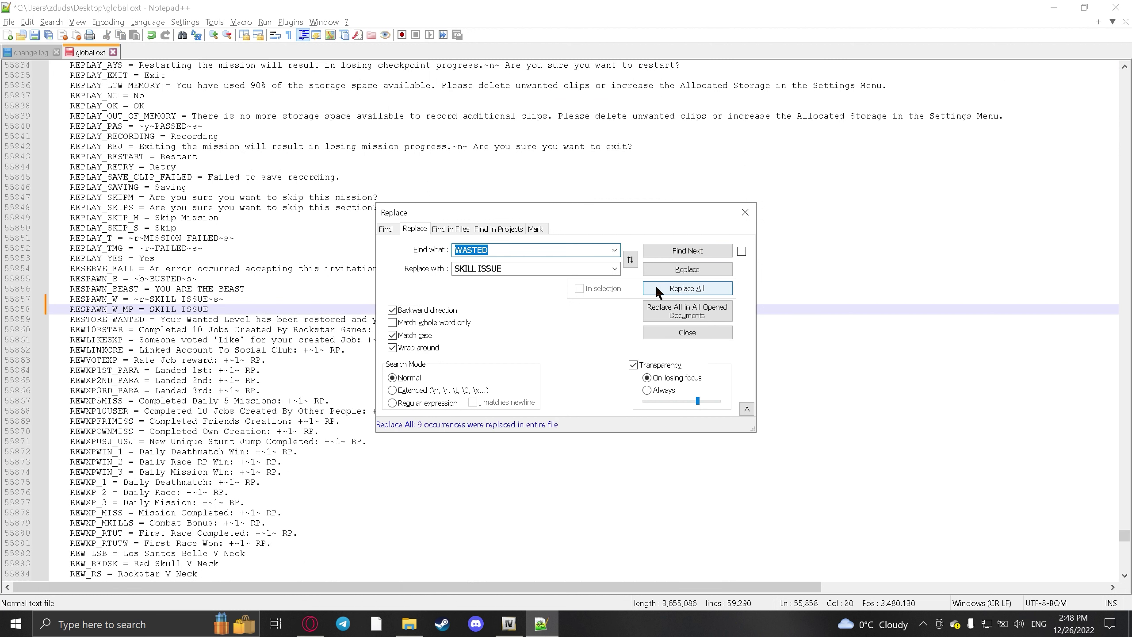
left_click(743, 213)
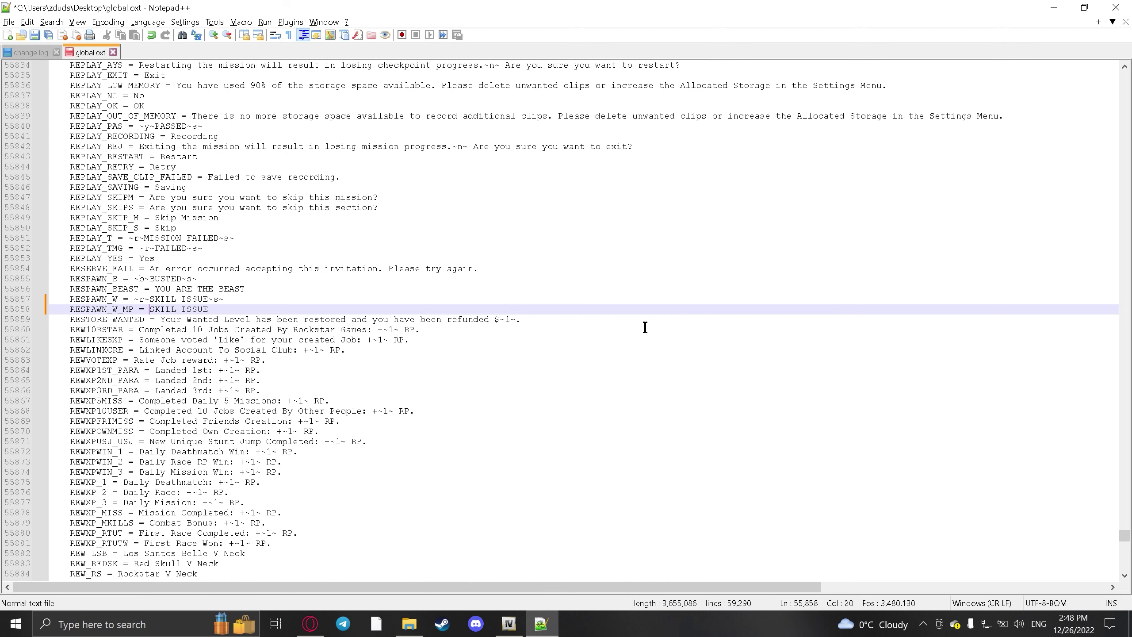
Save and close global.oxt, and import it from the Desktop into american_rel.rpf in OpenIV's mods folder
key("ctrl+s")
key("alt+F4")
key("alt+Tab")
left_click_drag(511, 98, 550, 330)
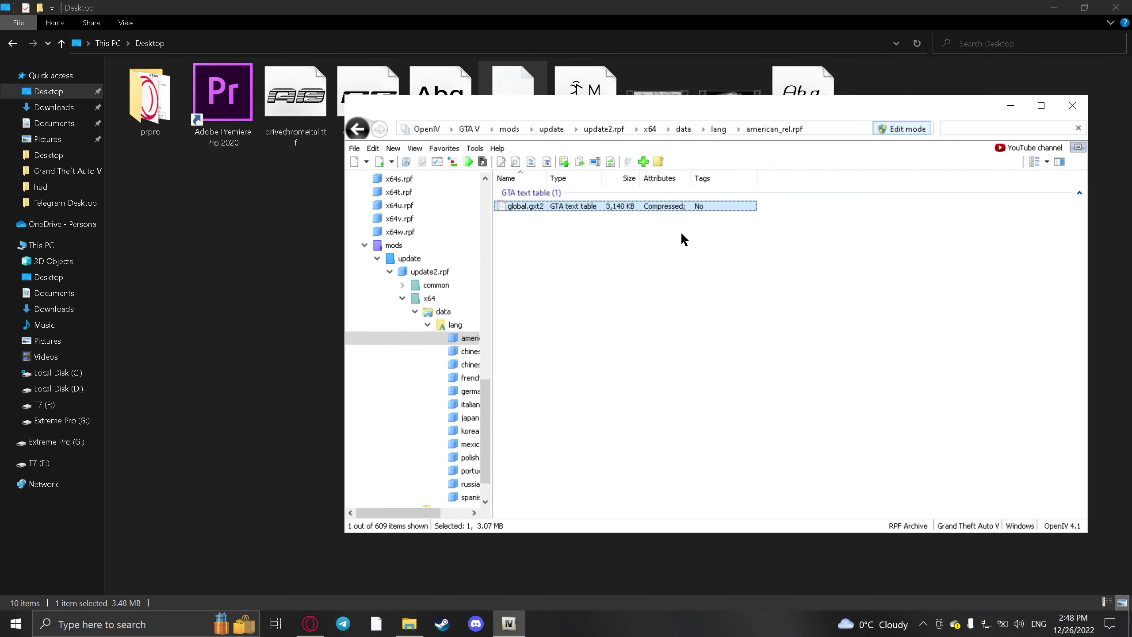
scroll(393, 246, "up", 5)
scroll(394, 244, "down", 5)
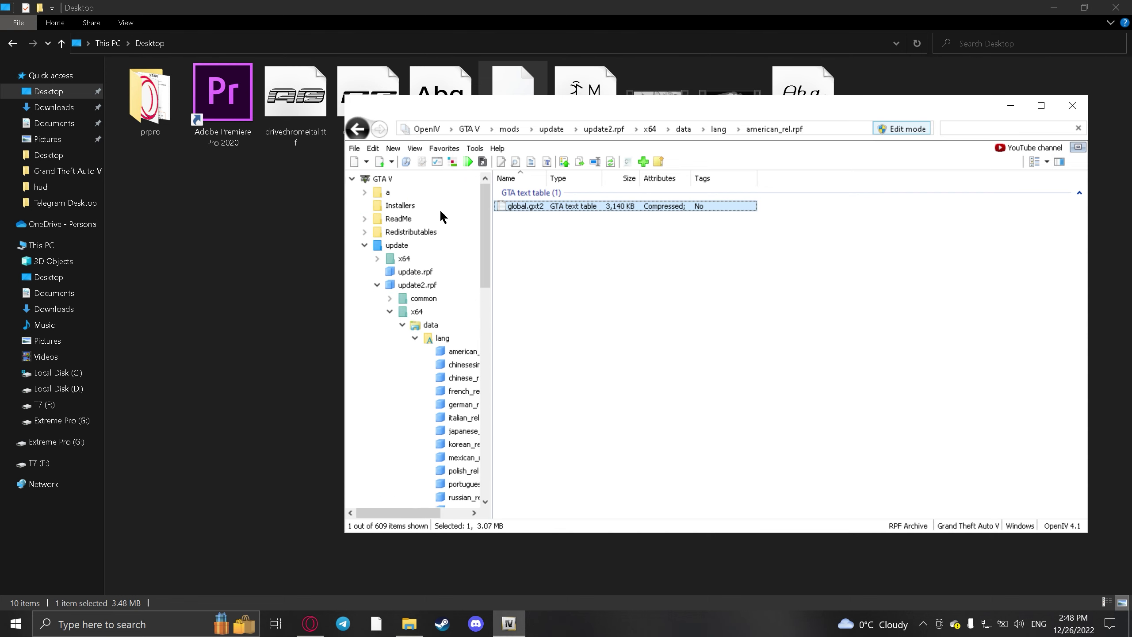
Switch to the Opera browser and download the Rocket Launcher "PILA" BETA 1.0 mod from gta5-mods.com
key("super+d")
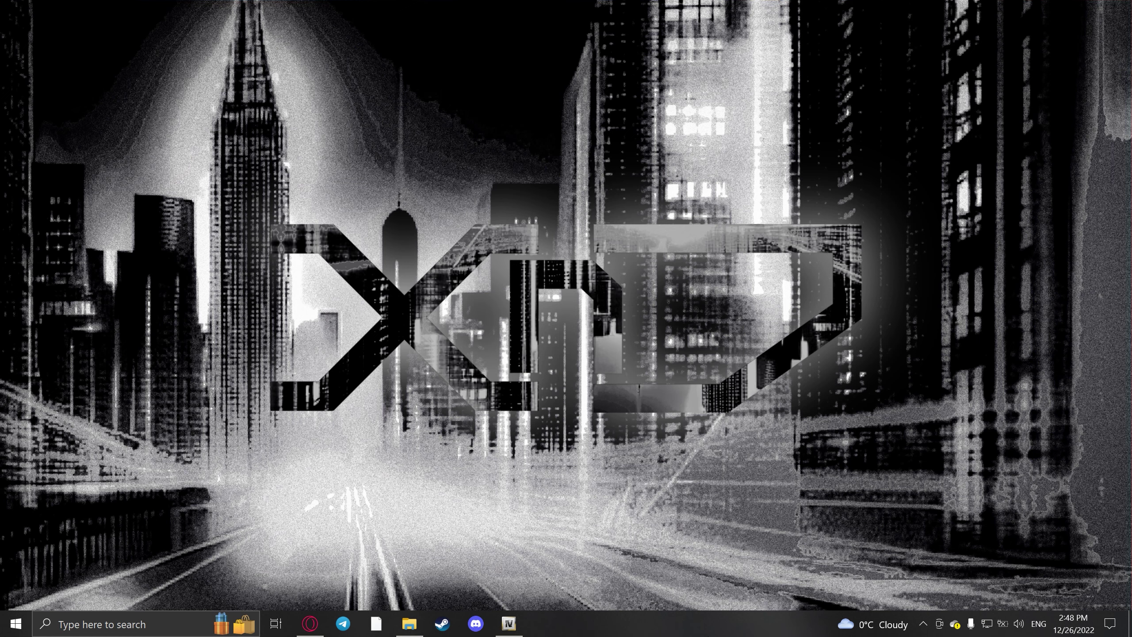
left_click(309, 623)
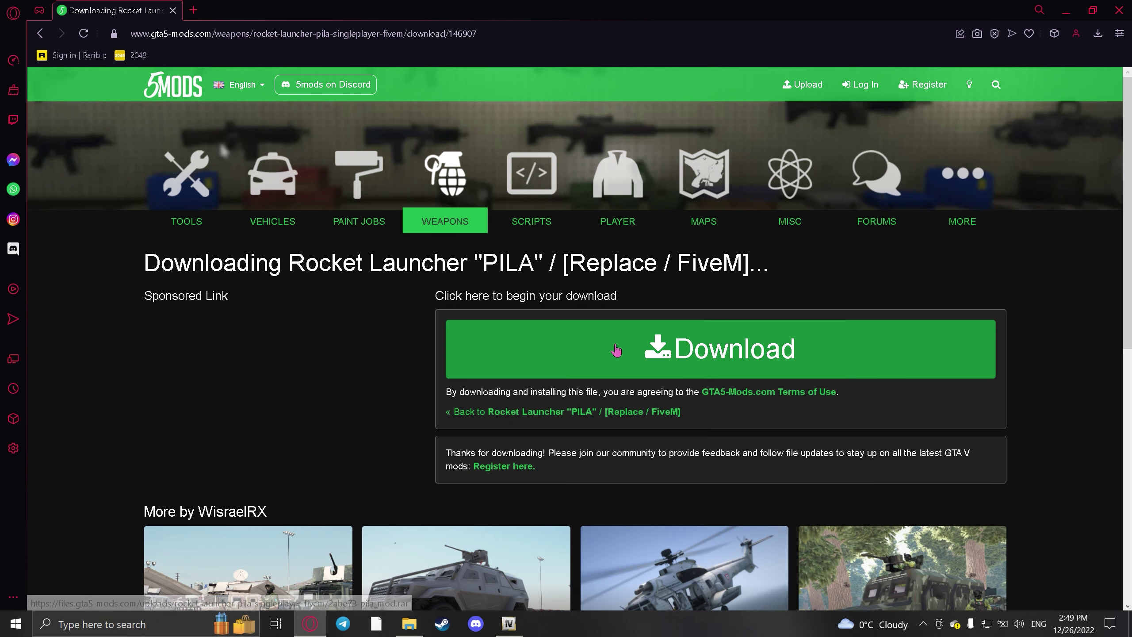
left_click(616, 351)
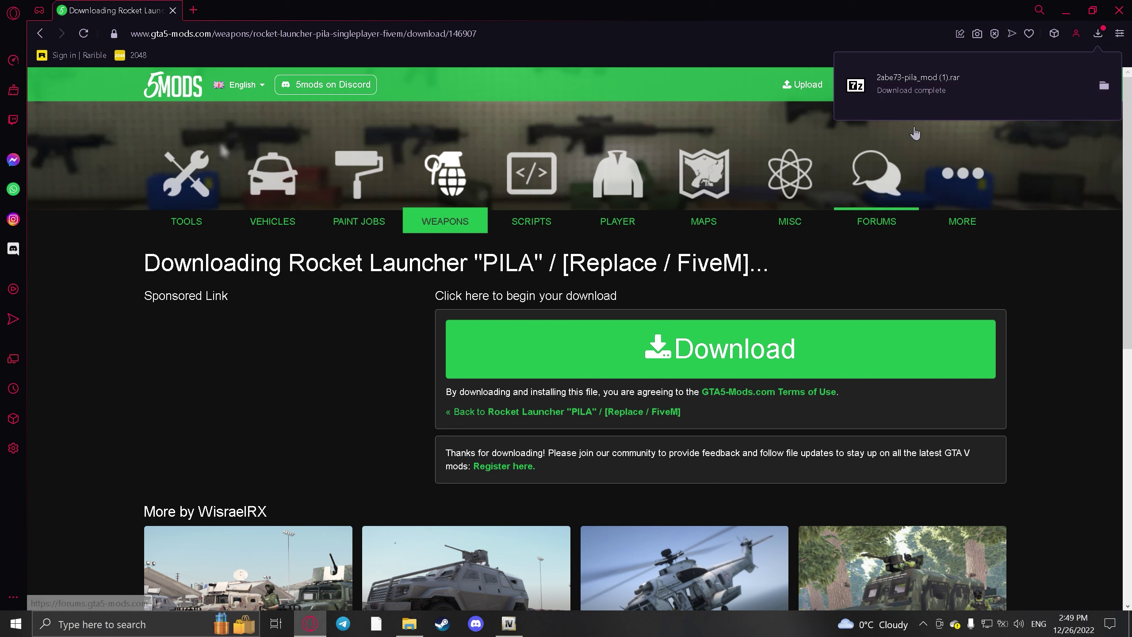
Extract the five w_lr_homing model and texture files from the downloaded archive's [SP] folder into Downloads\custom homing, and close the archive
left_click(998, 68)
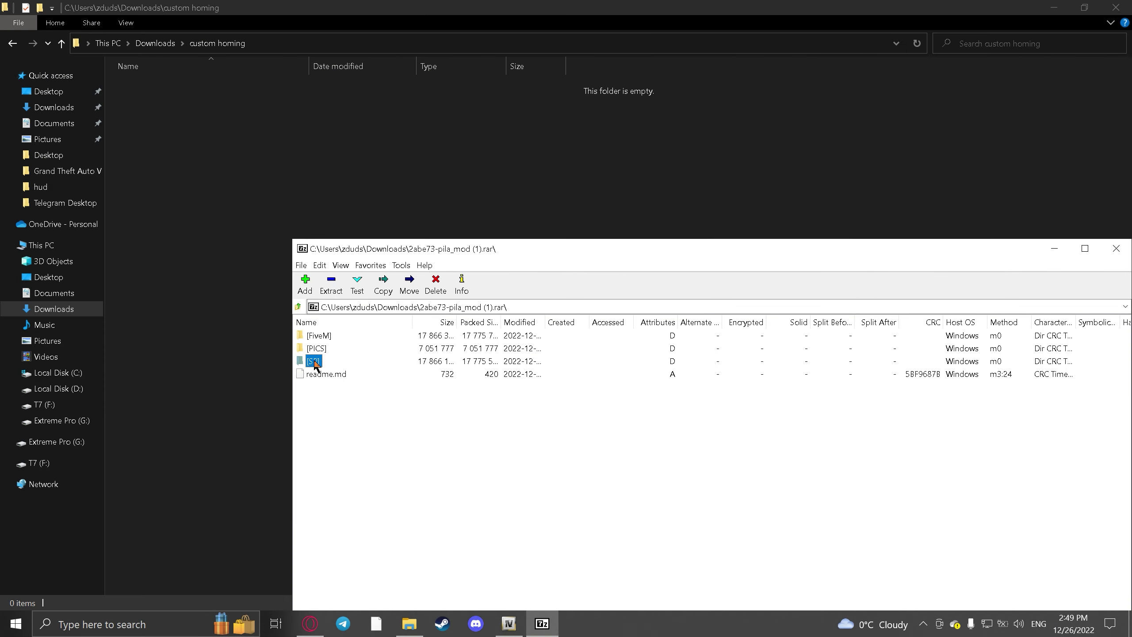
double_click(314, 362)
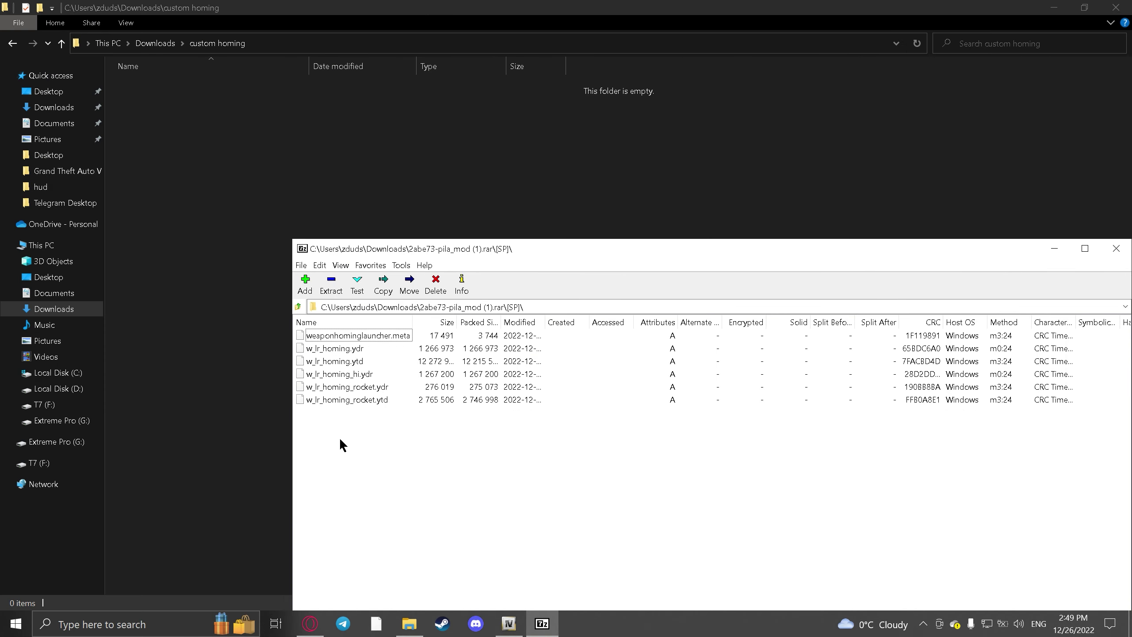
left_click_drag(349, 430, 240, 158)
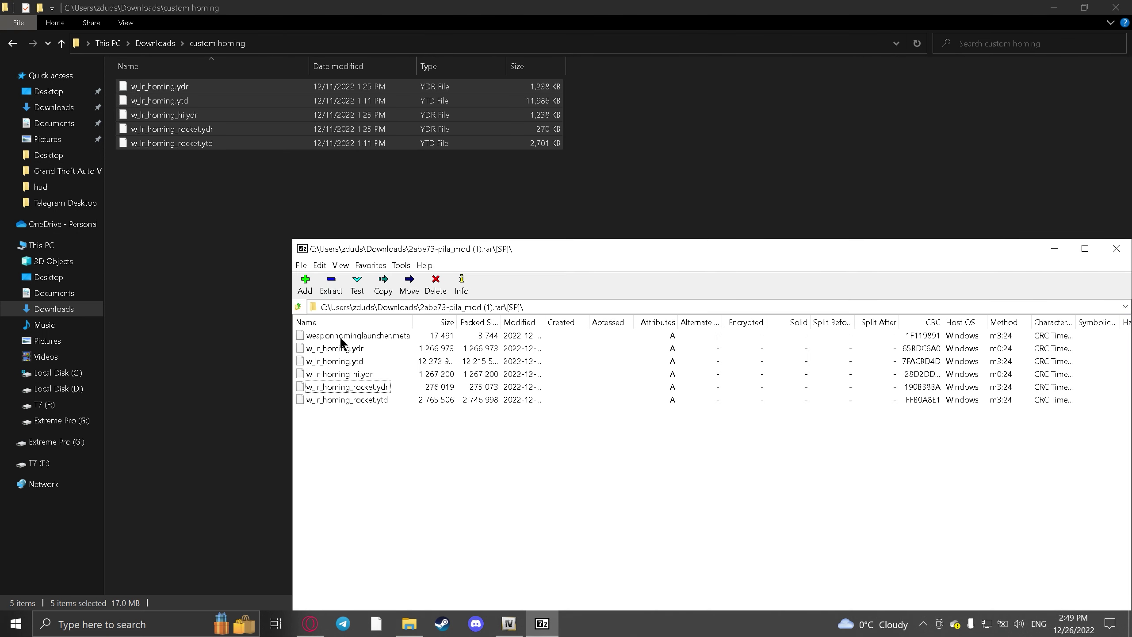
left_click(340, 336)
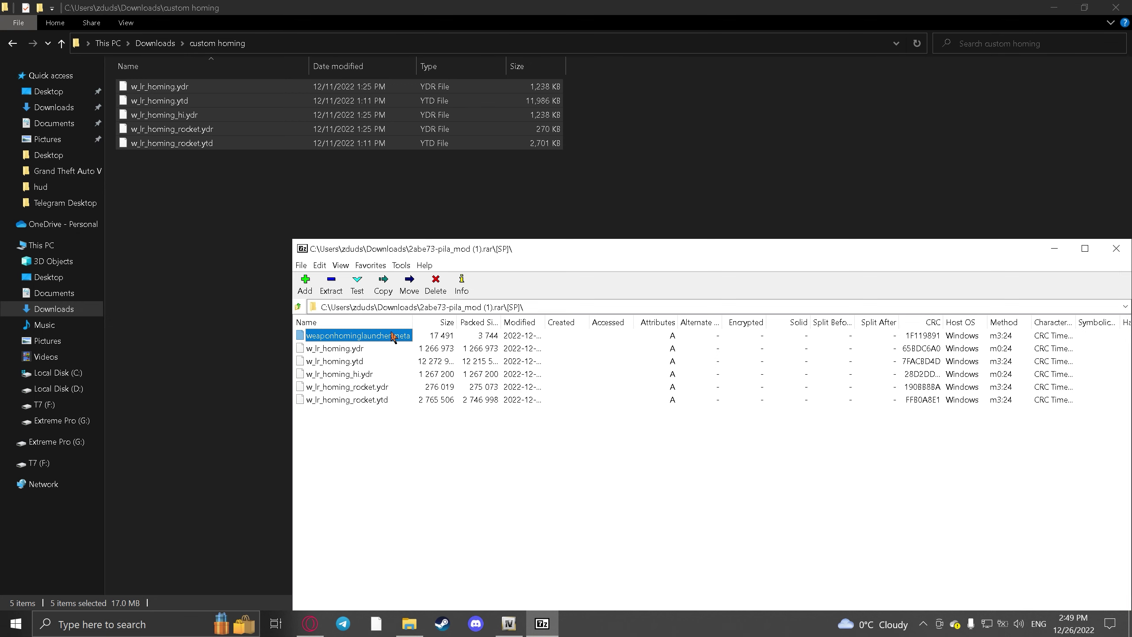
left_click_drag(484, 256, 197, 256)
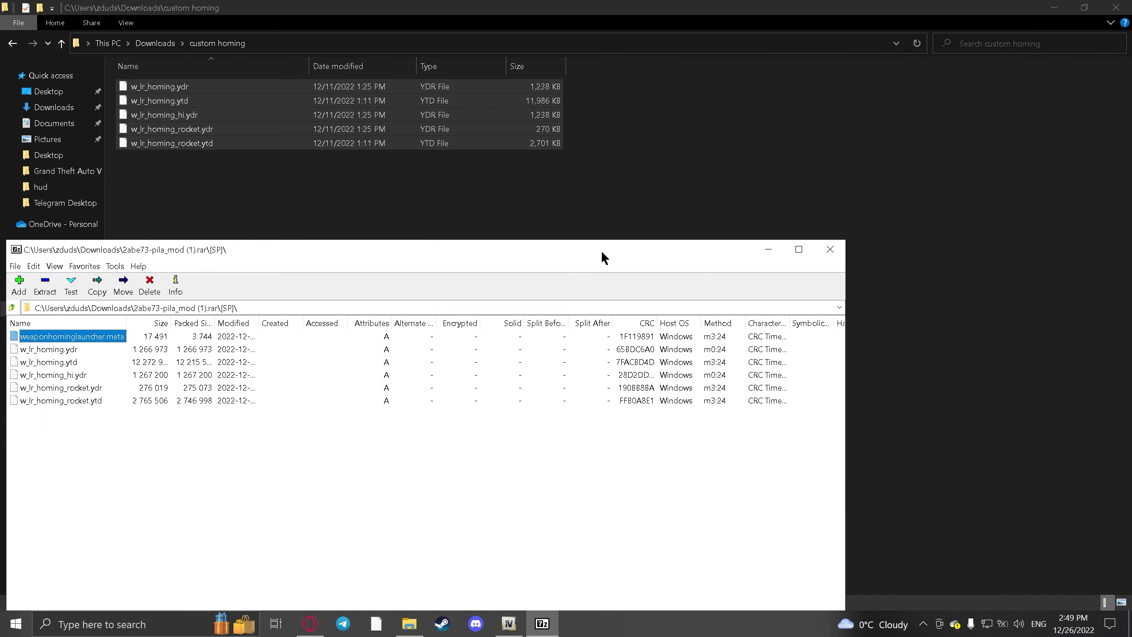
left_click_drag(602, 253, 708, 133)
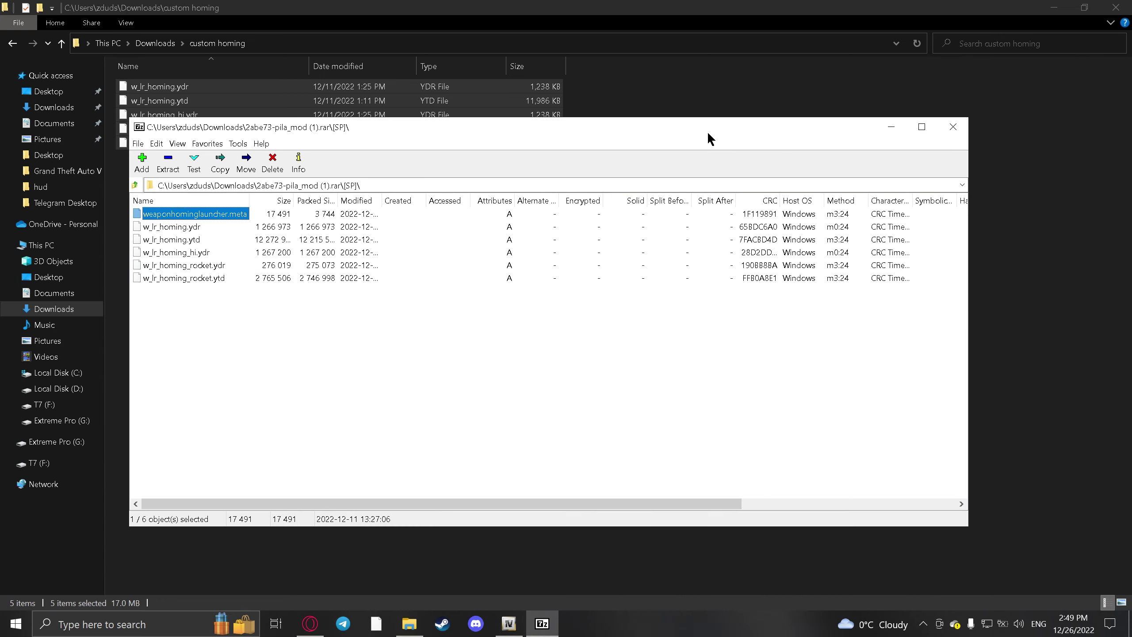
left_click(952, 127)
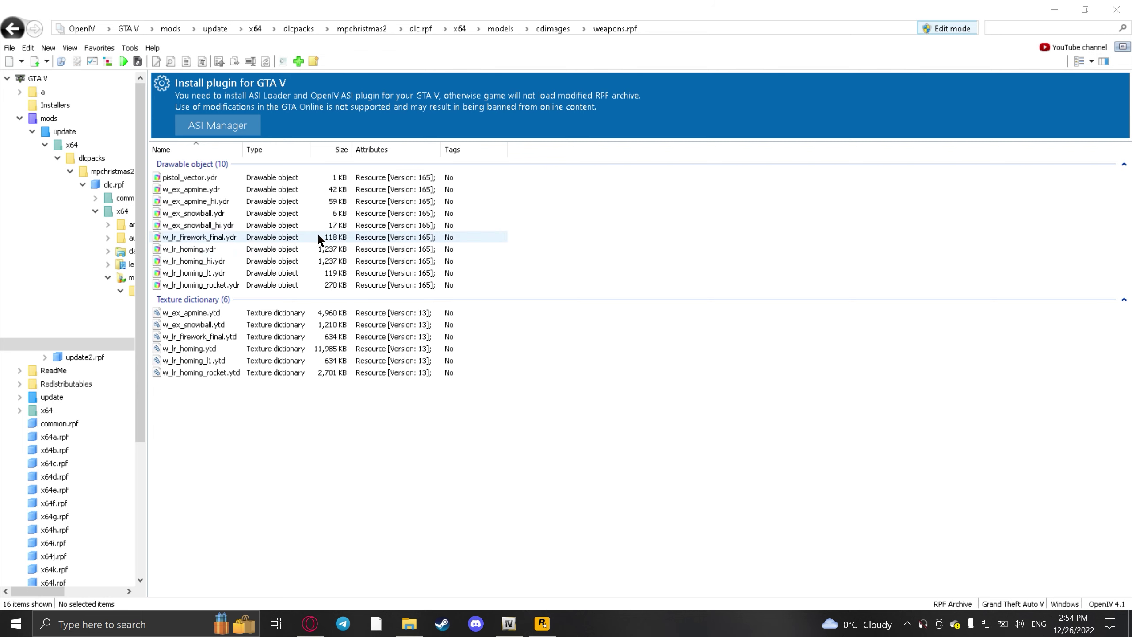
Select the GTA V root in OpenIV, then switch to File Explorer and copy the name of w_lr_homing.ydr in custom homing
left_click(40, 79)
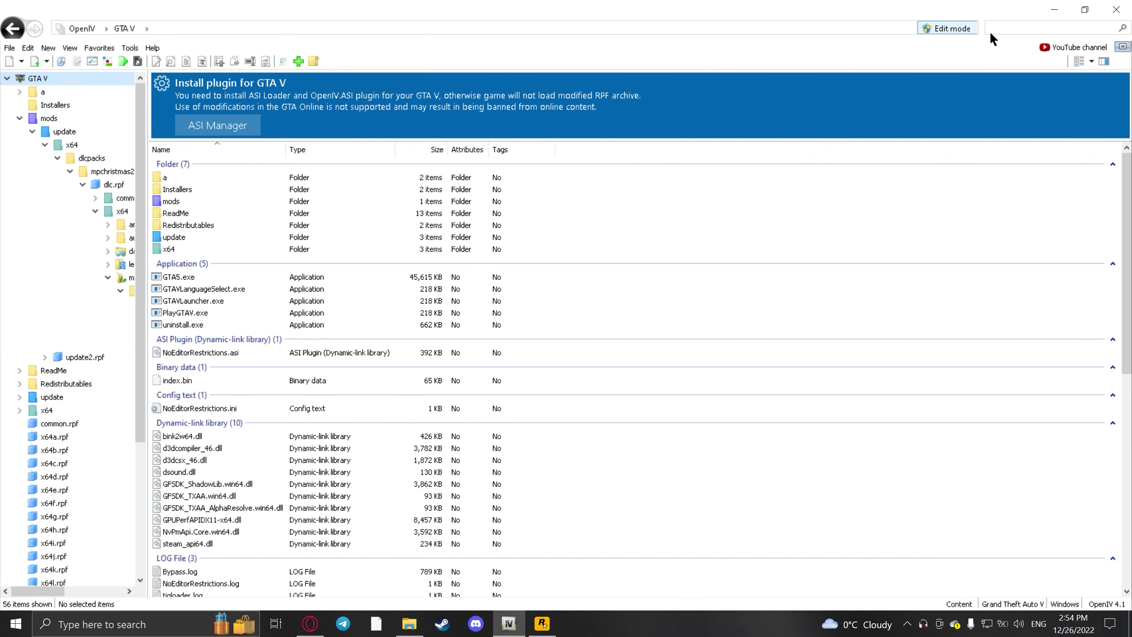
left_click(409, 624)
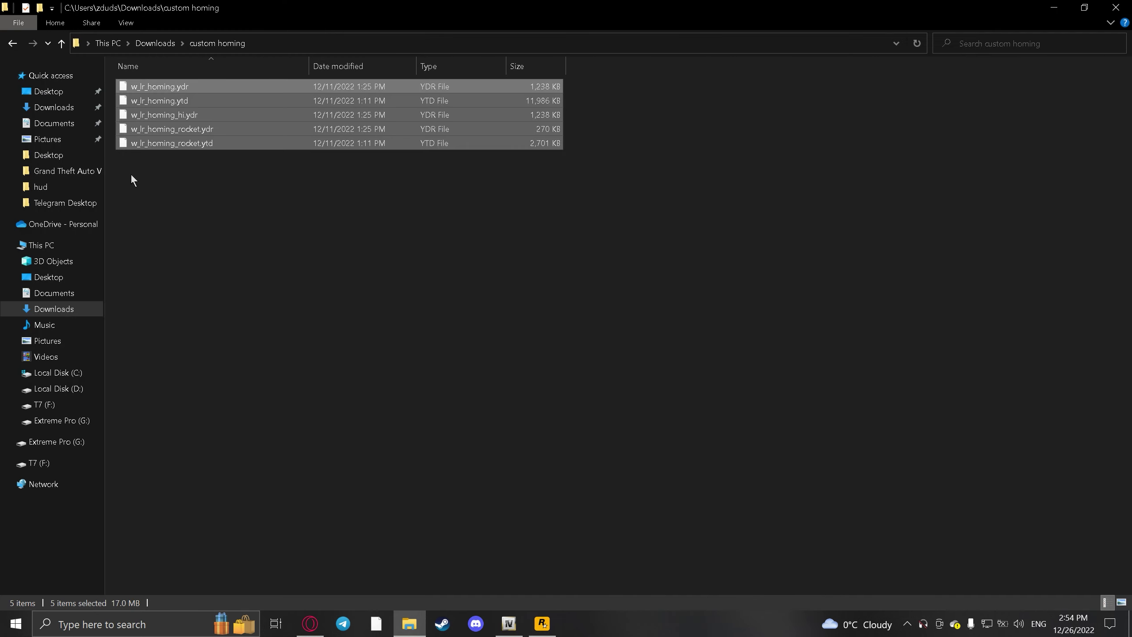
left_click(176, 88)
right_click(176, 88)
left_click(229, 332)
key("ctrl+c")
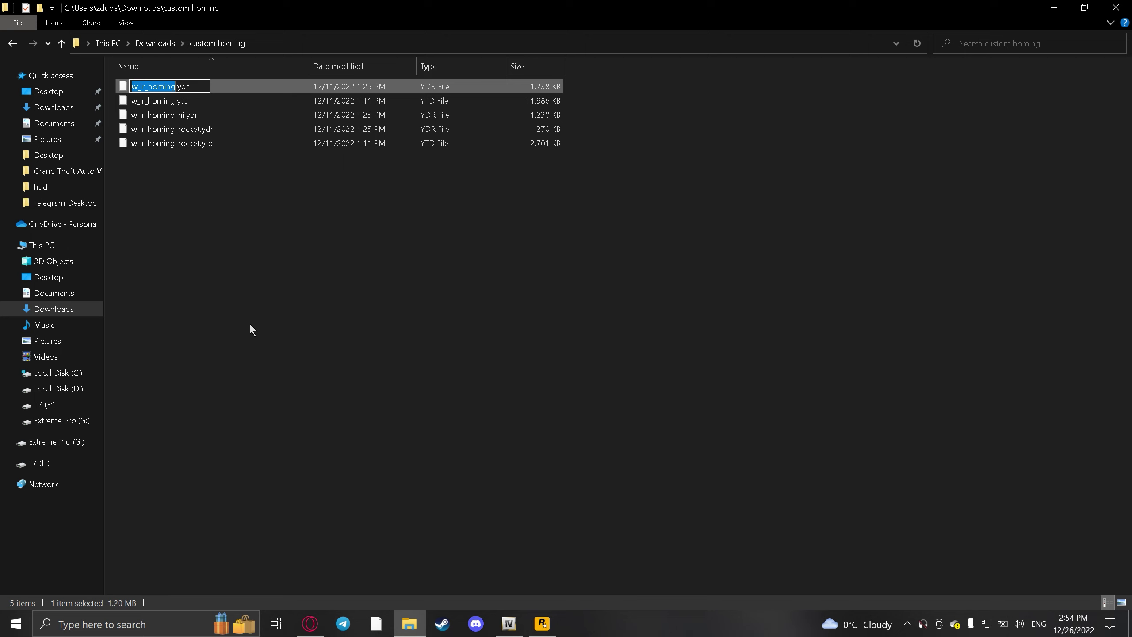
Switch to OpenIV, search everywhere for the copied w_lr_homing file name, and open the match in mpchristmas2's weapons.rpf
key("alt+Tab")
key("ctrl+F3")
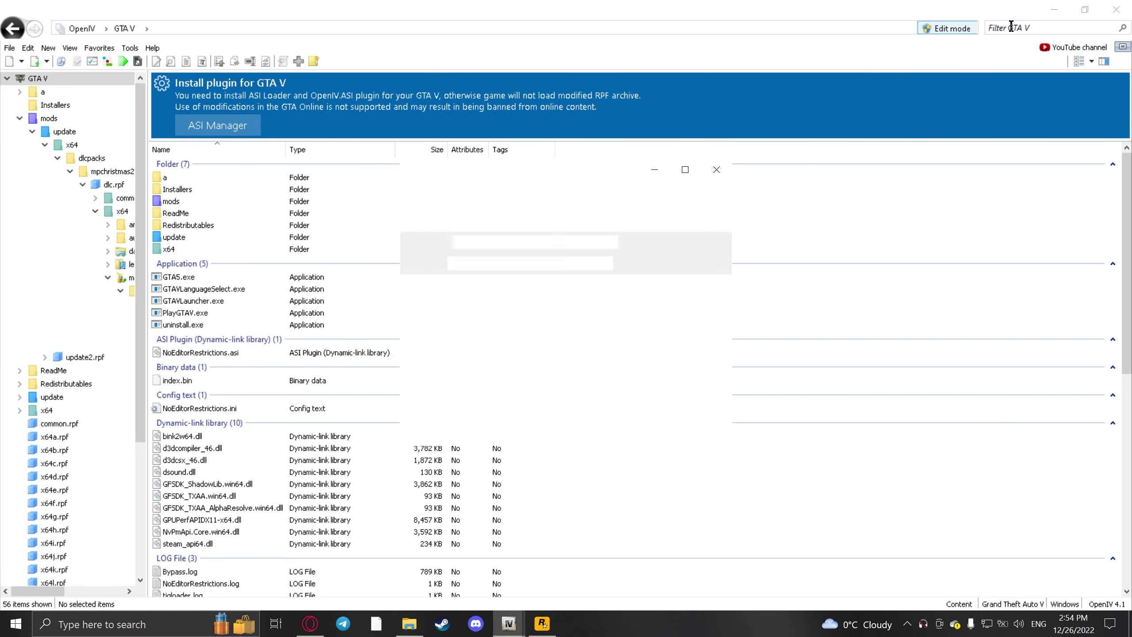
key("ctrl+v")
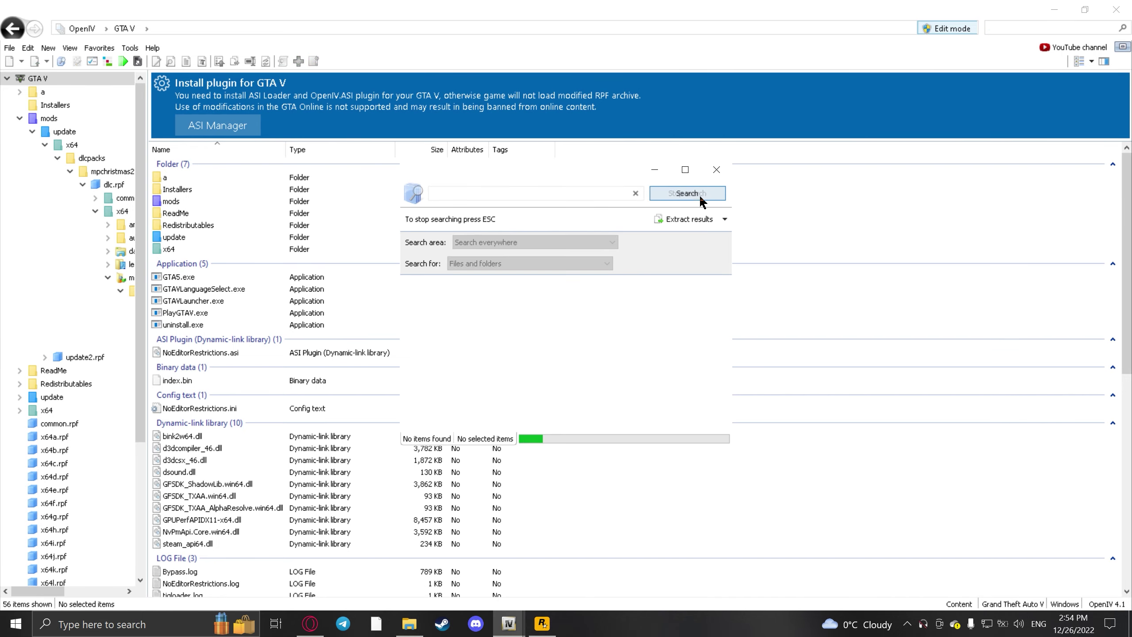
left_click(682, 193)
double_click(579, 293)
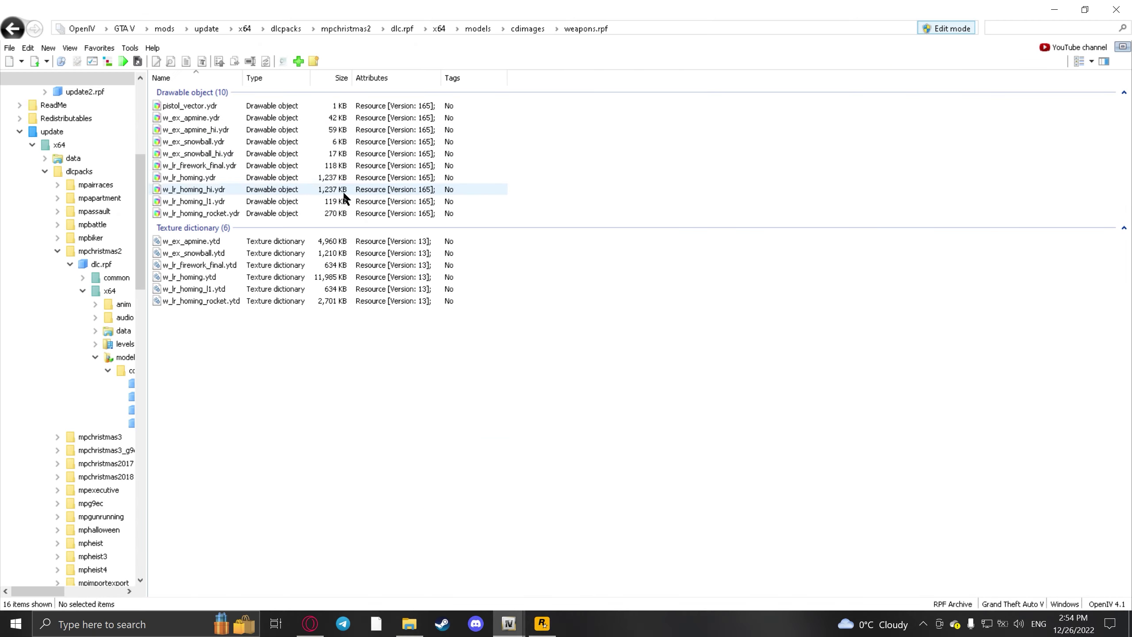
Import the five w_lr_homing files from the custom homing folder into mpchristmas2's weapons.rpf inside the mods folder
key("alt+Tab")
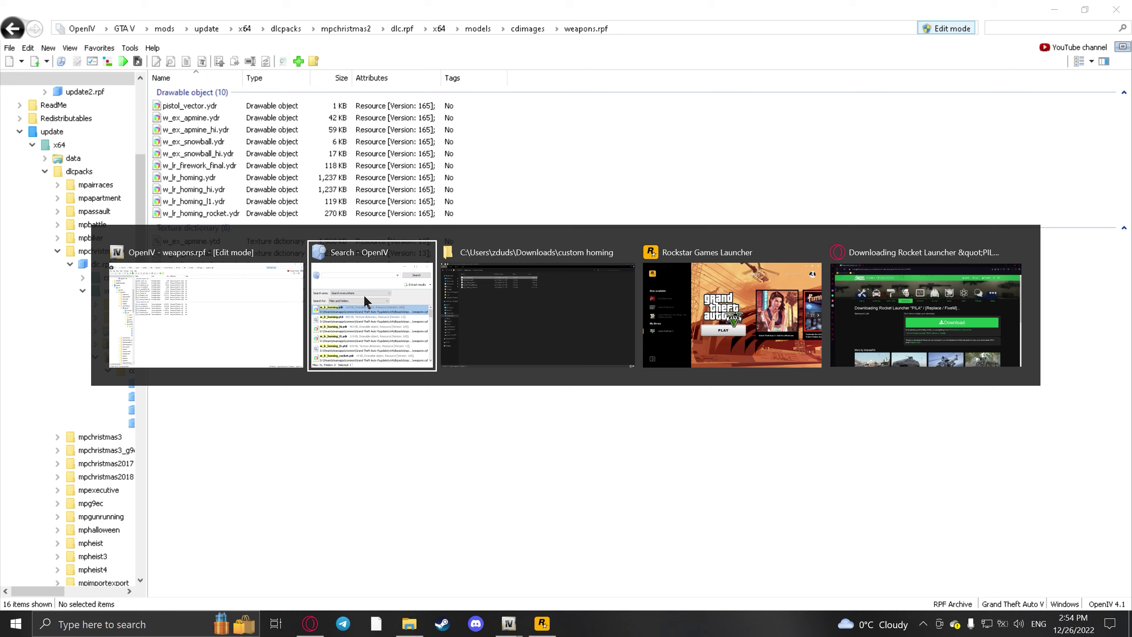
left_click(504, 300)
left_click_drag(522, 8, 971, 46)
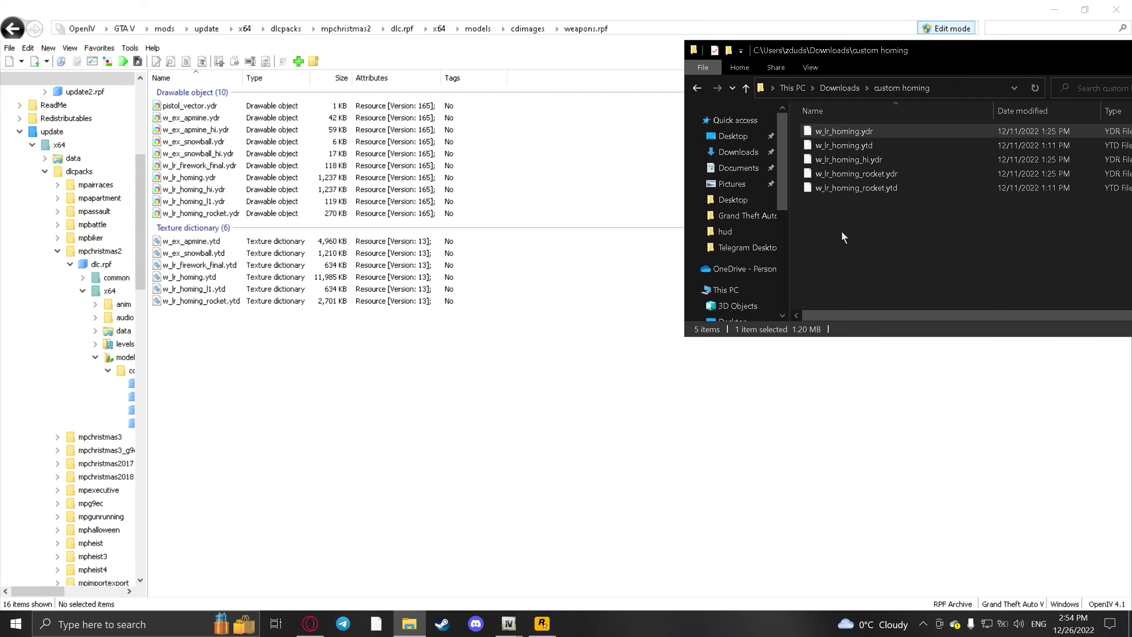
left_click_drag(848, 233, 592, 165)
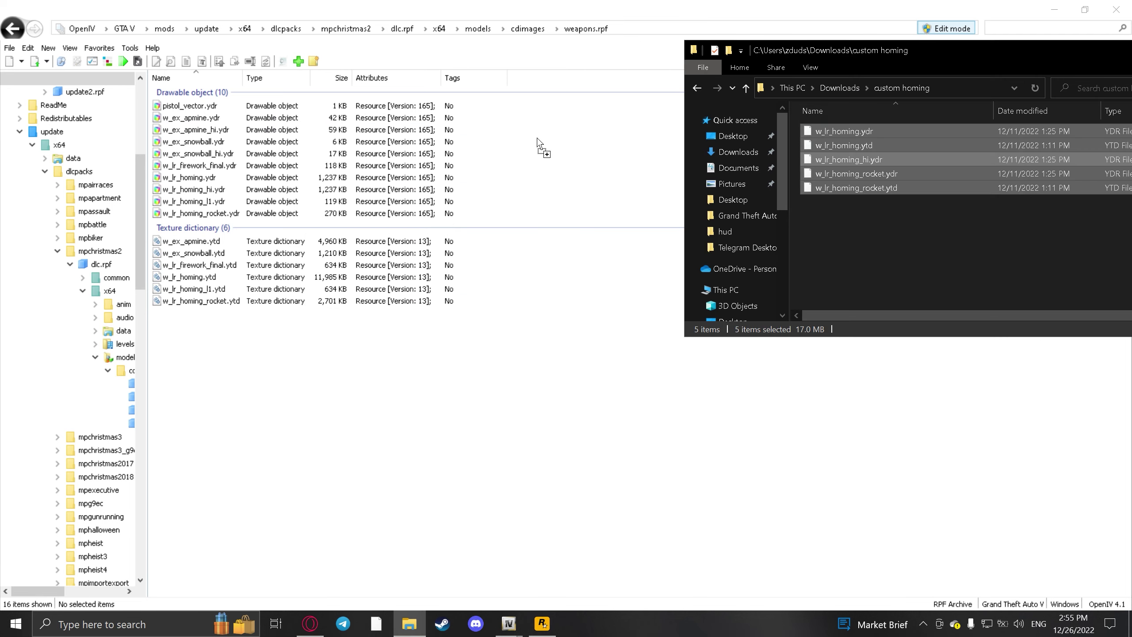
left_click_drag(537, 139, 538, 142)
Return to the OpenIV search results and open the w_lr_homing match in patchday8ng's weapons.rpf
key("alt+Tab")
key("alt+Tab")
left_click(576, 336)
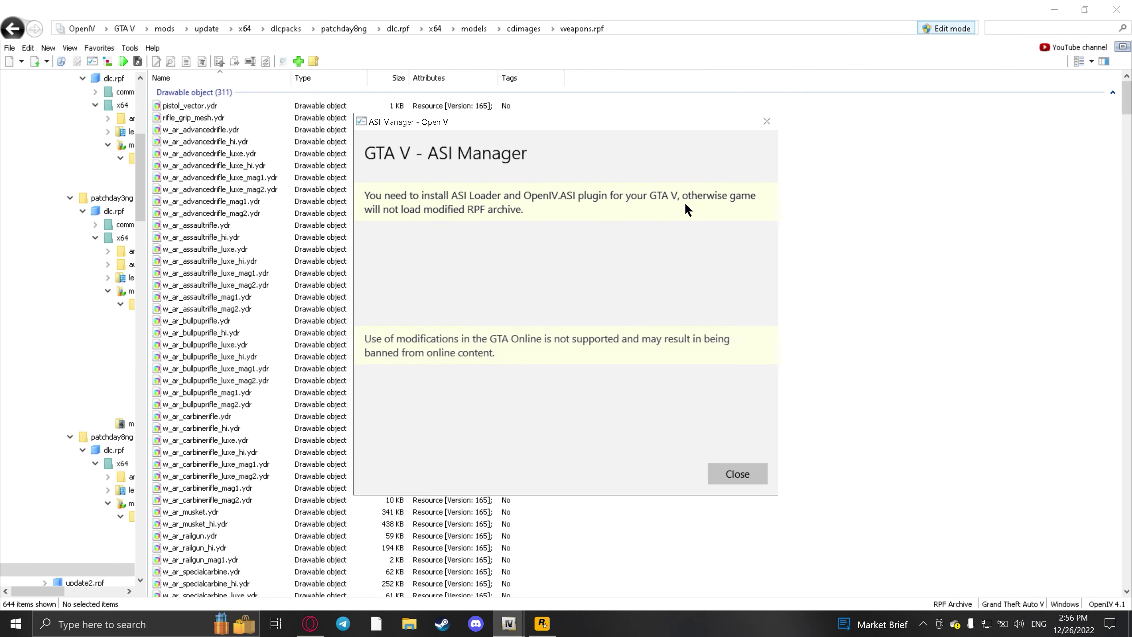
Uninstall ASI Loader and OpenIV.ASI in the ASI Manager, leave openCamera as it is, and close the manager
left_click(742, 270)
left_click(727, 339)
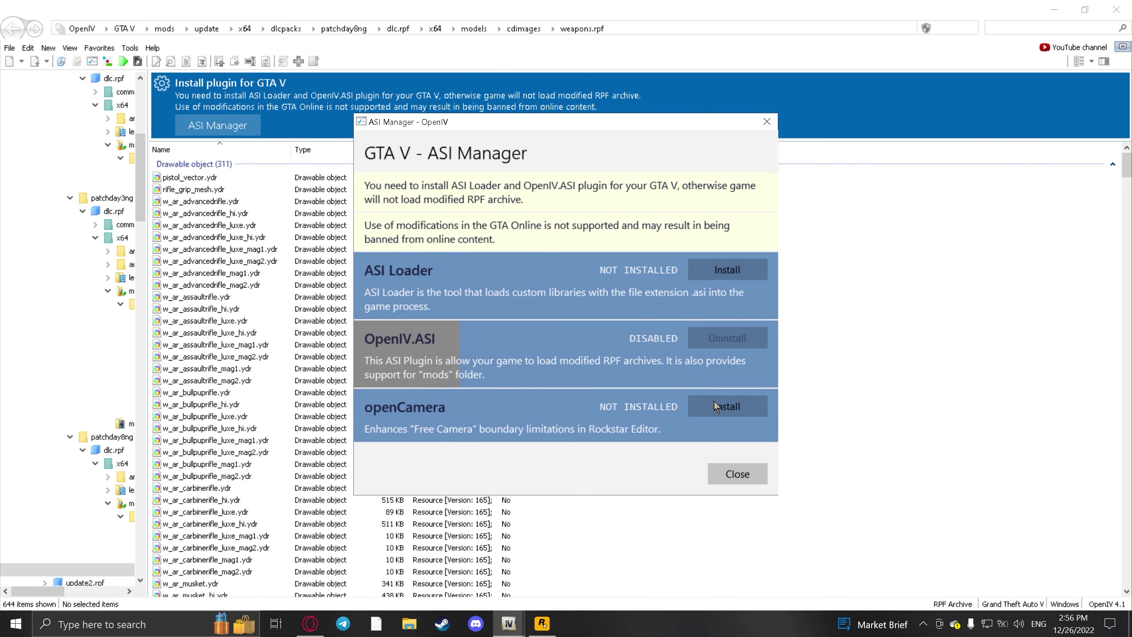
left_click(757, 473)
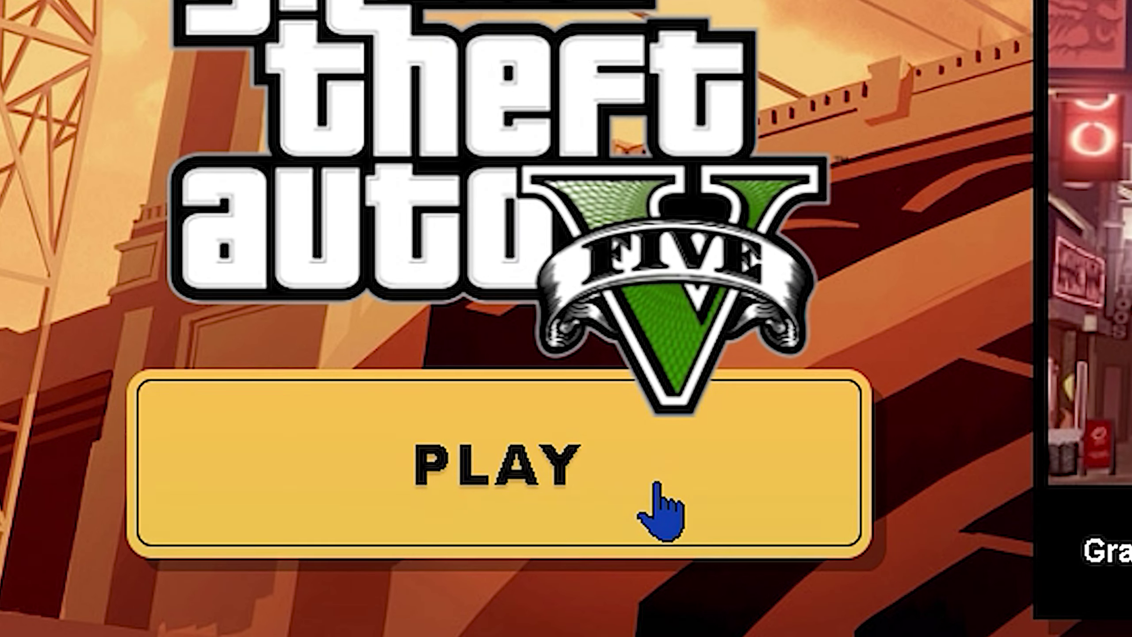
left_click(657, 483)
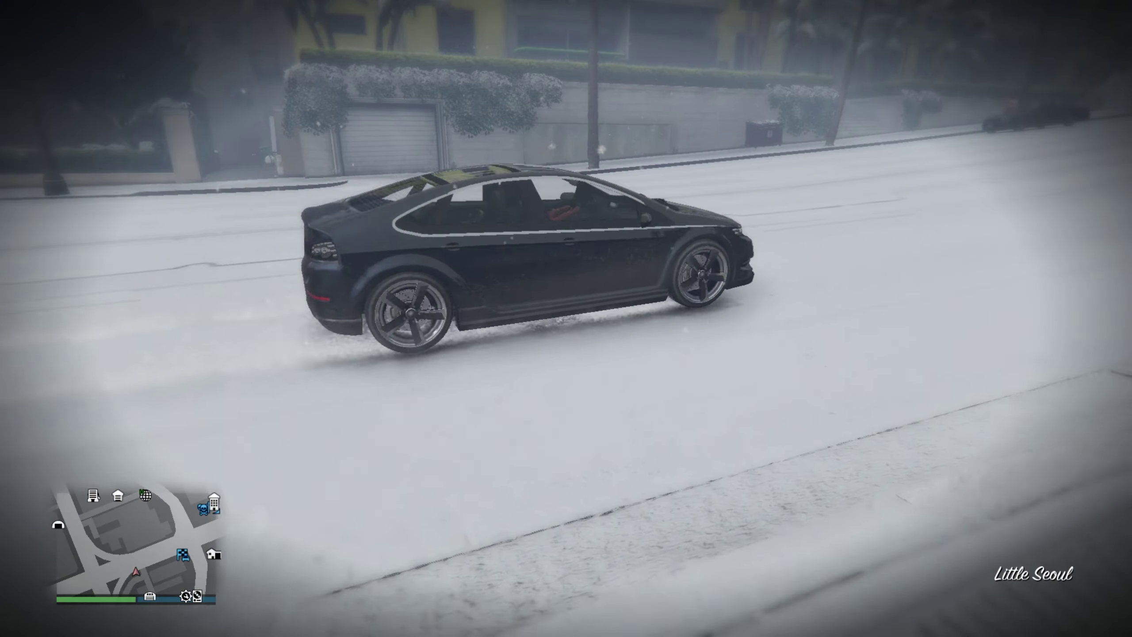
key("4")
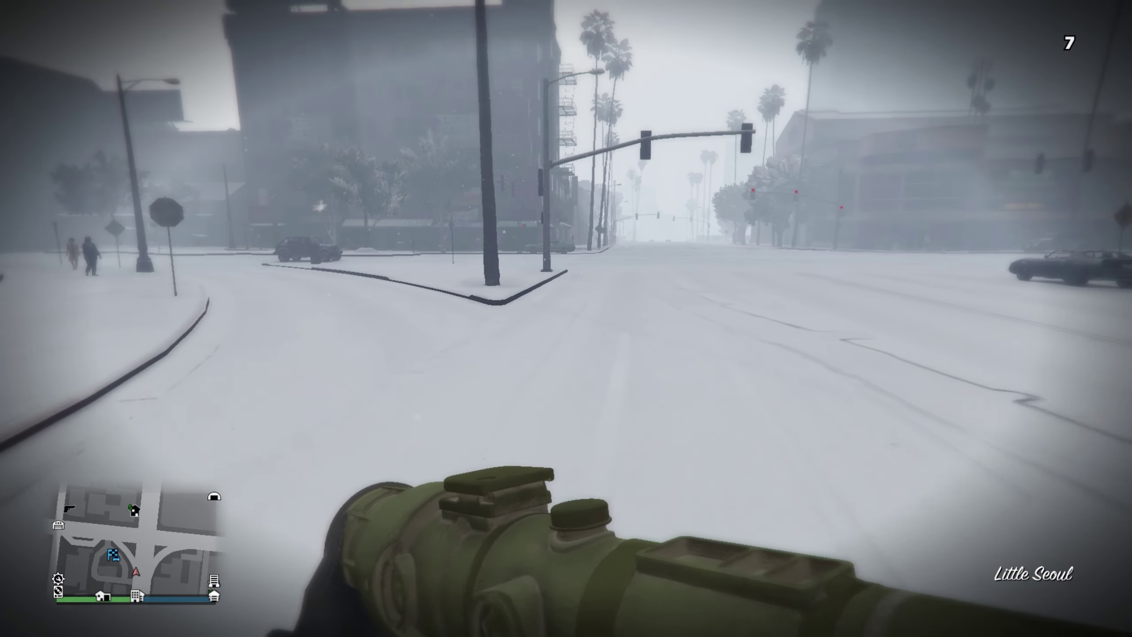
key("v")
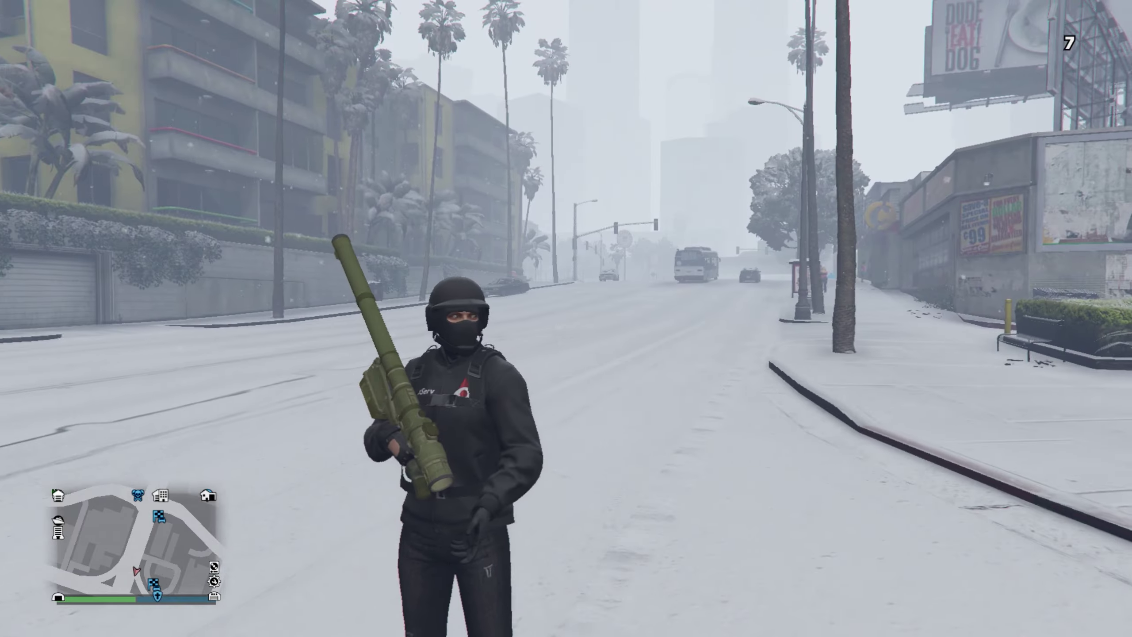
key("w")
right_click(566, 318)
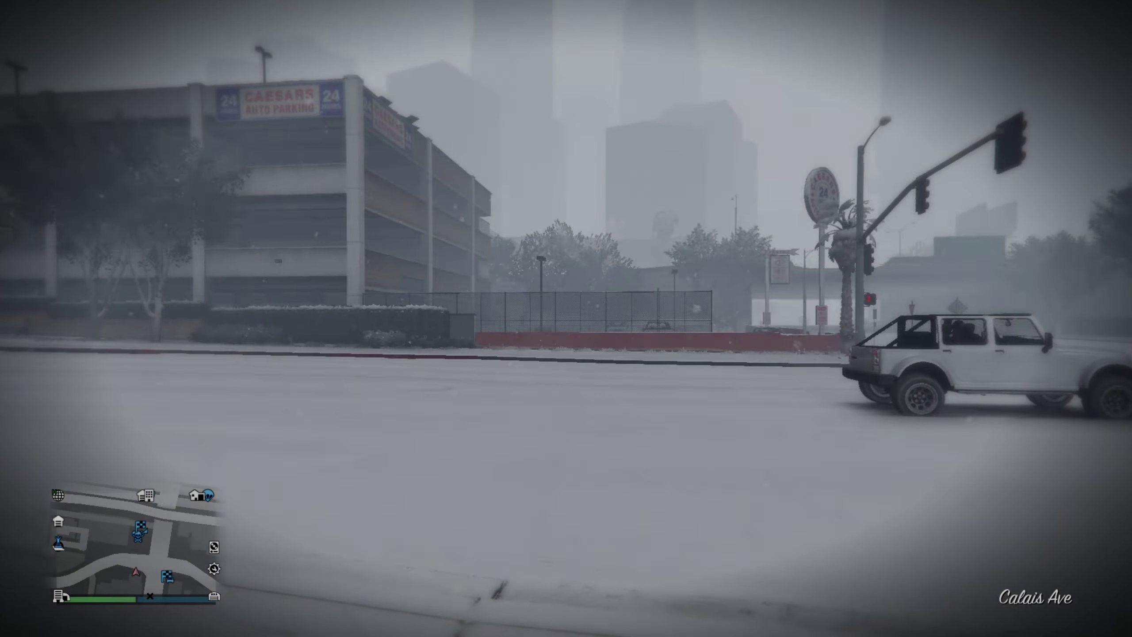
key("Tab")
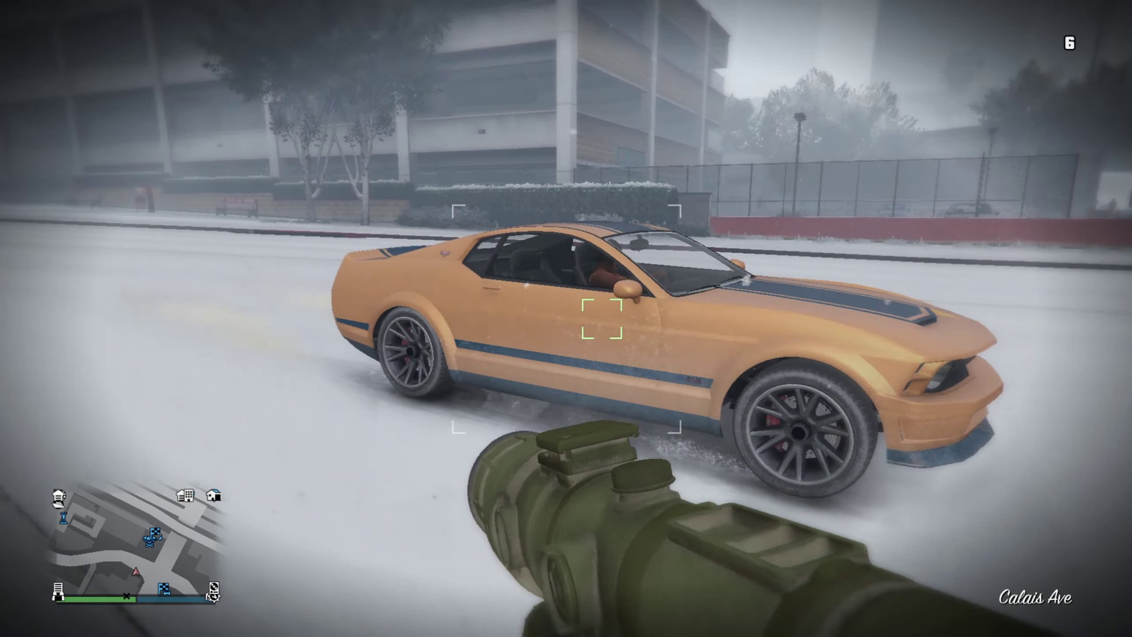